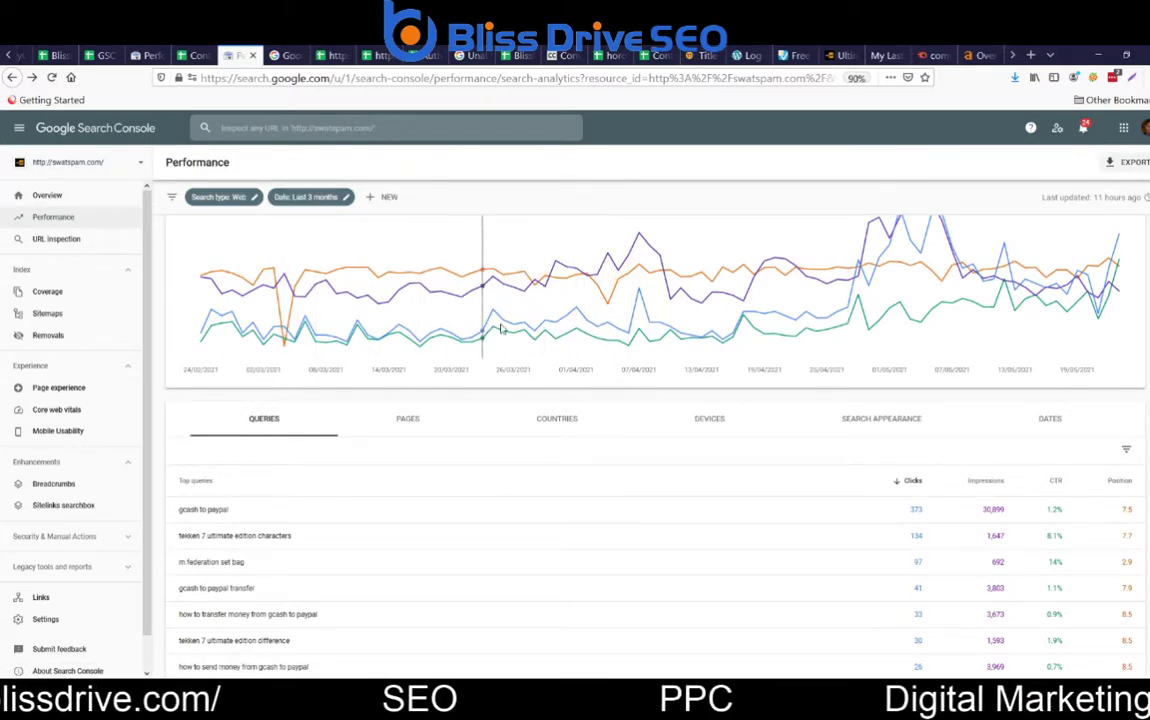
Add a Search appearance filter set to Videos on the Performance report
scroll(700, 408, down, 2)
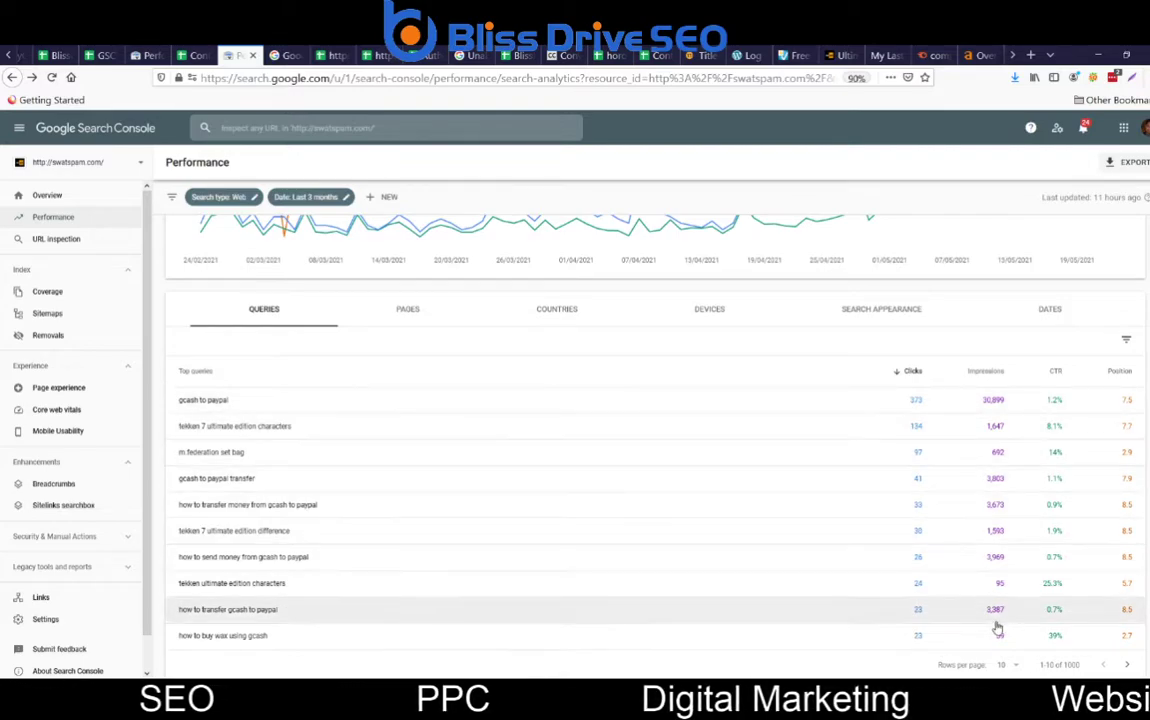
scroll(845, 475, up, 4)
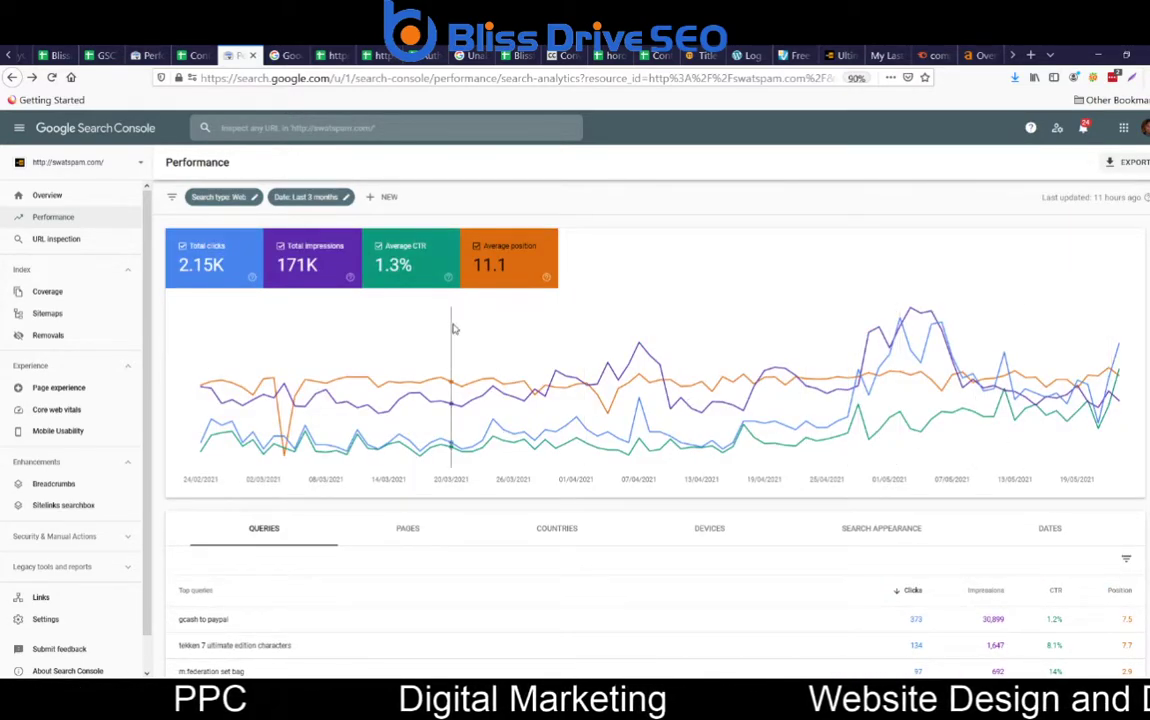
click(385, 198)
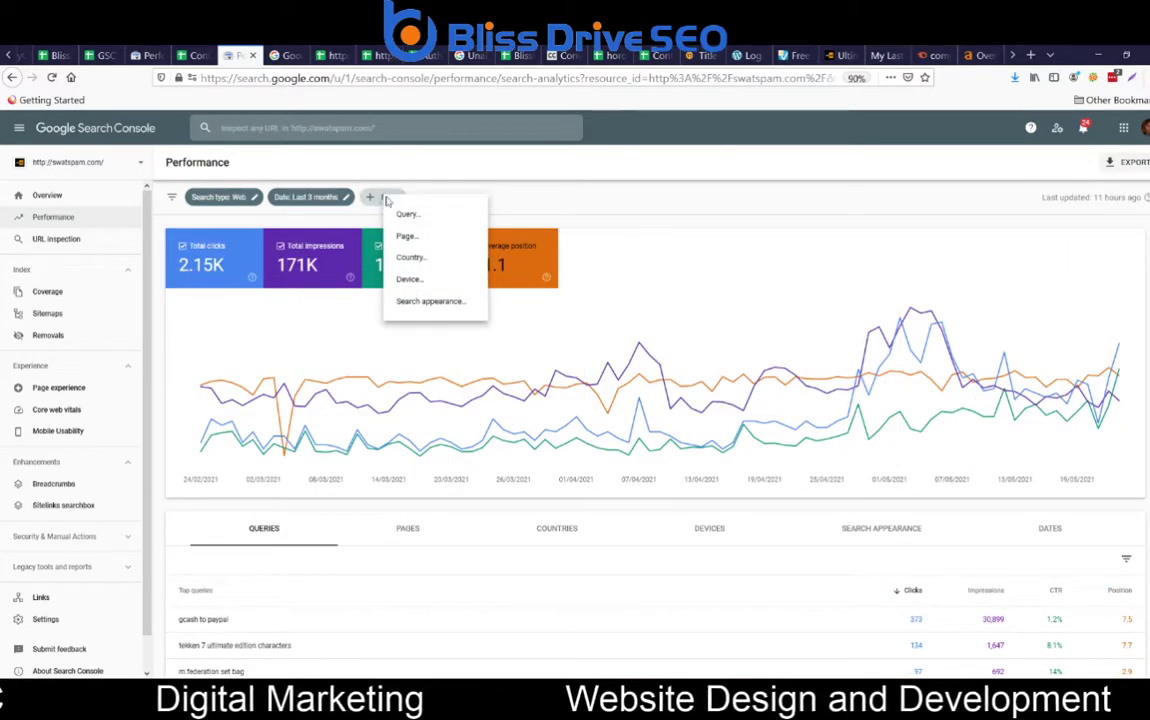
click(445, 301)
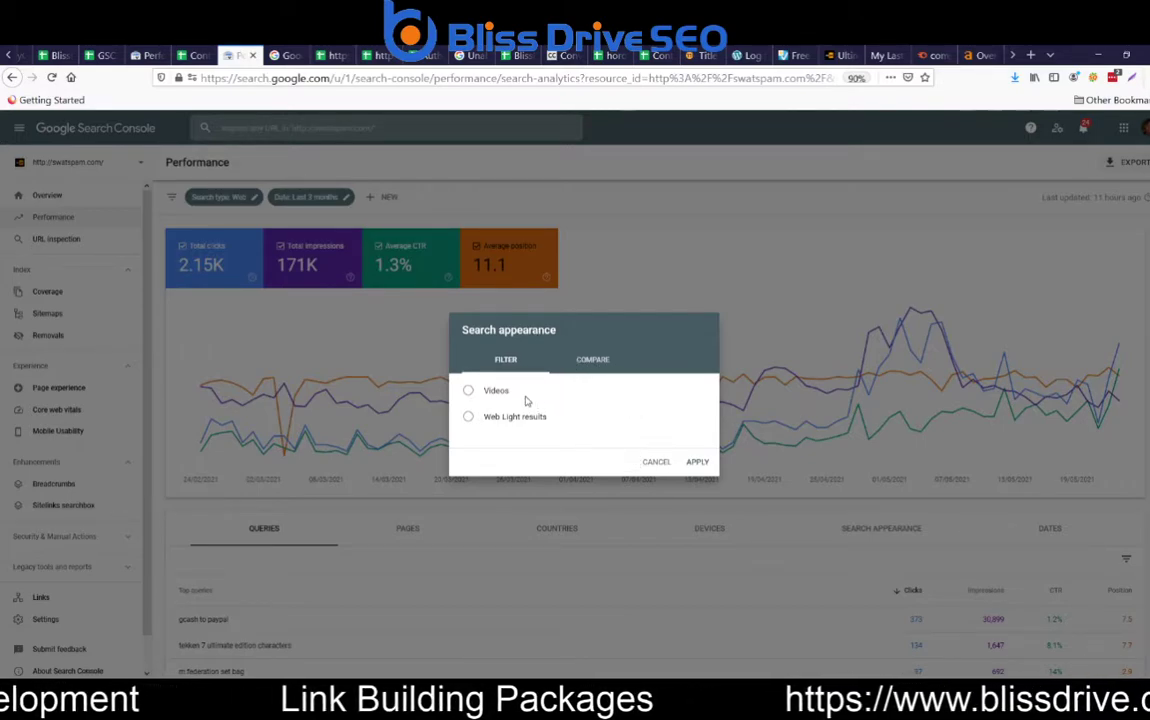
click(468, 390)
click(688, 461)
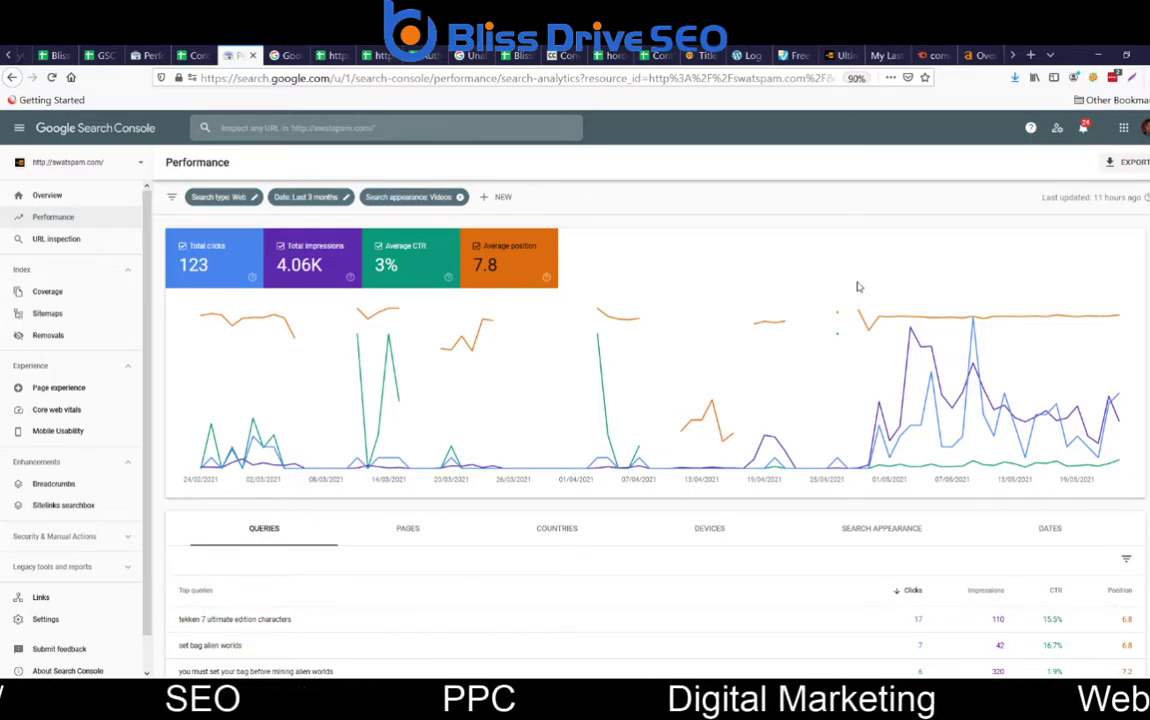
Filter the report to the query 'set bag alien worlds' and view its search appearances
scroll(765, 467, down, 2)
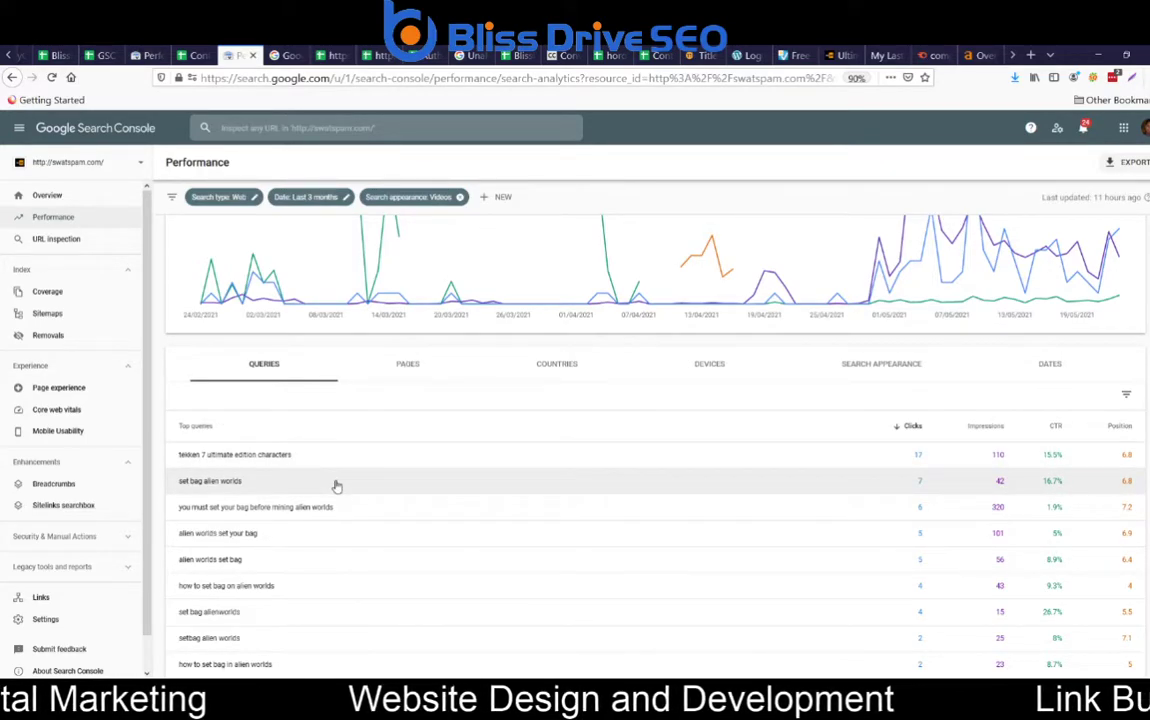
click(337, 485)
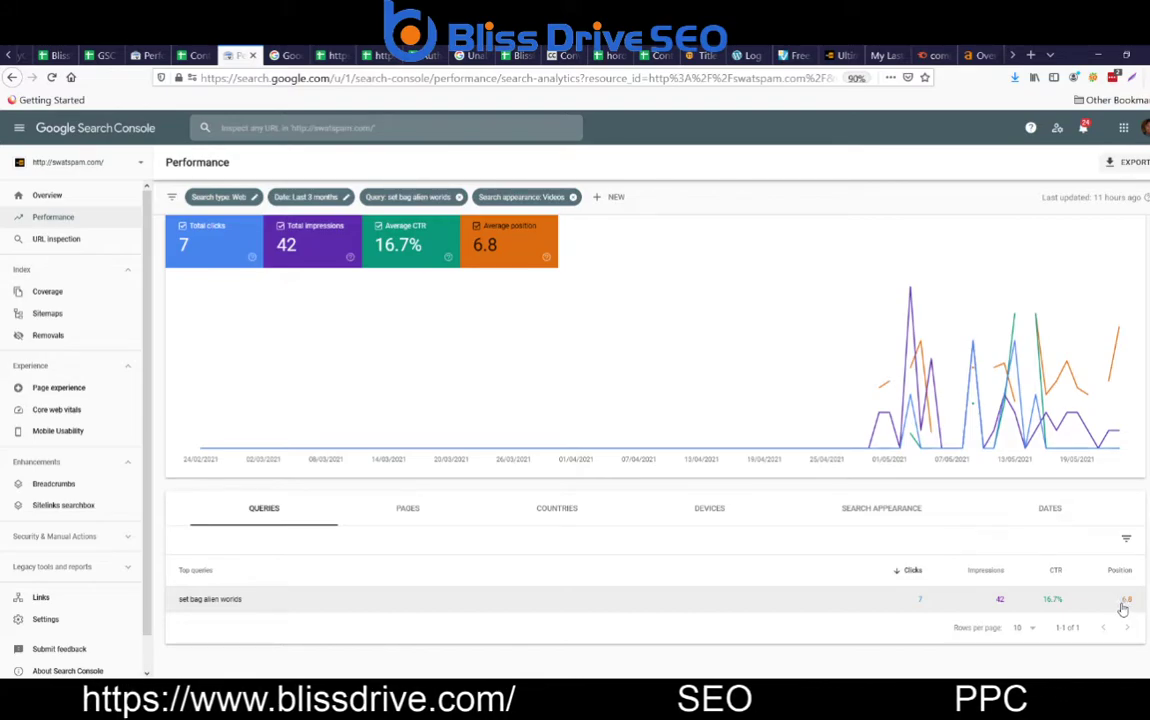
click(868, 508)
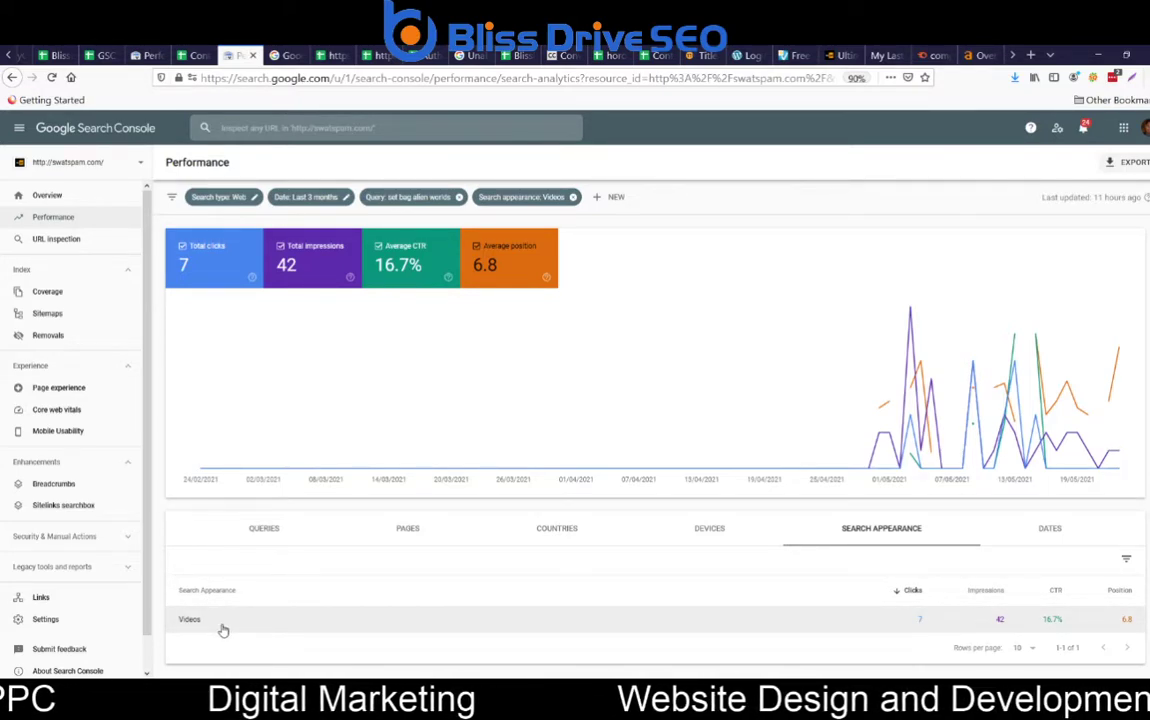
Copy the query text 'set bag alien worlds' from the Queries list and go to Google
click(288, 538)
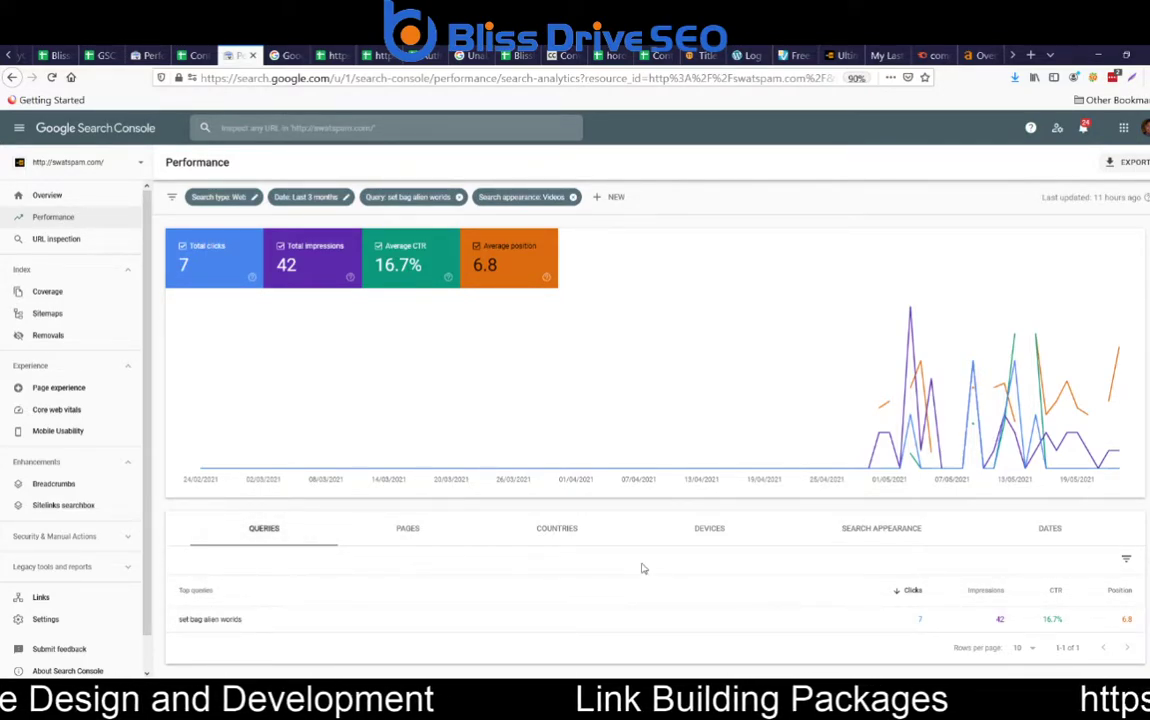
drag(268, 622, 176, 624)
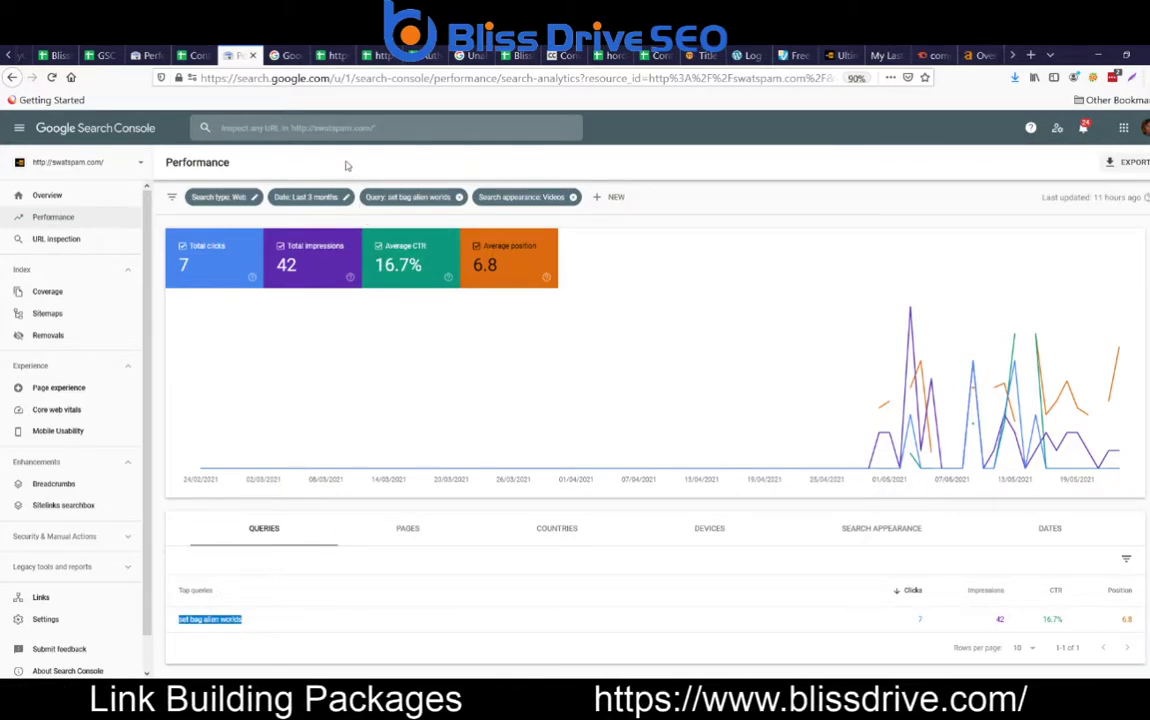
click(289, 59)
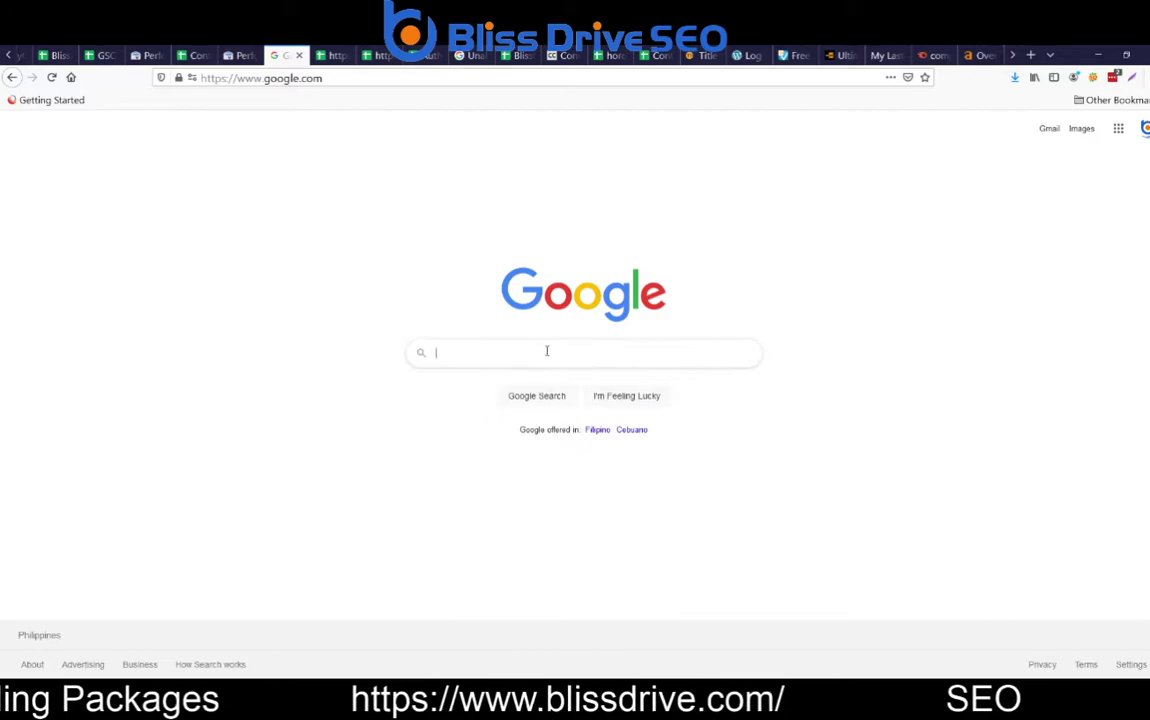
Search Google for 'set bag alien worlds' and view all its Videos results
text(set bag alien worlds)
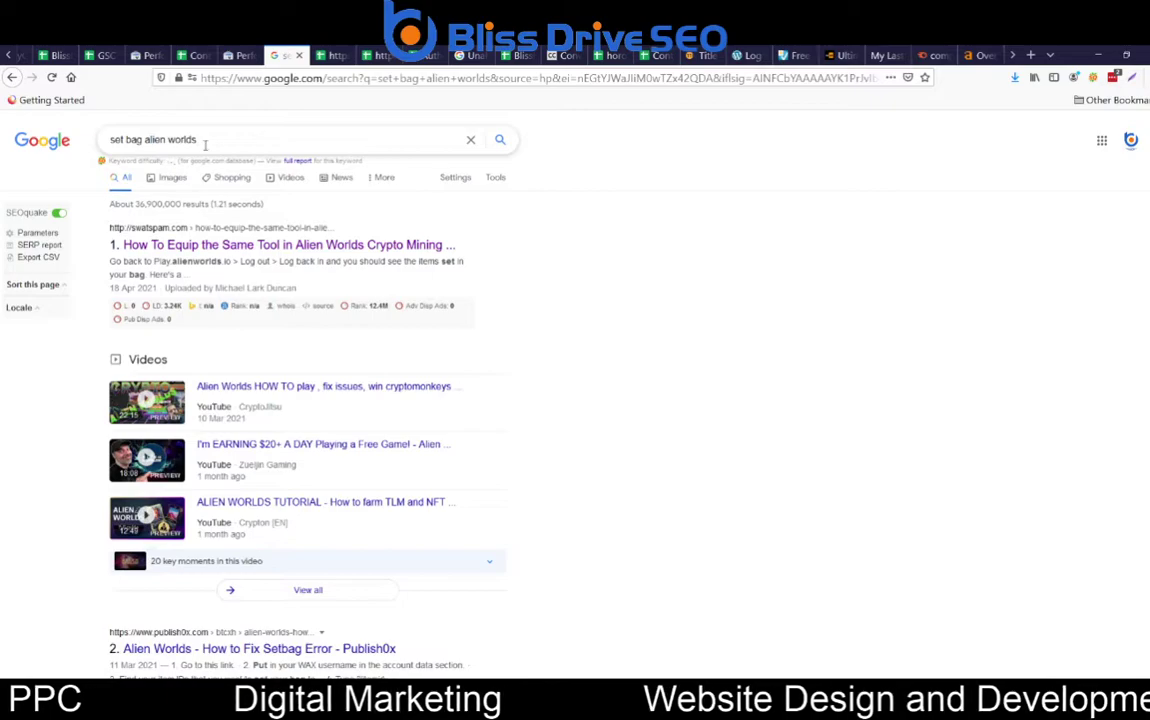
scroll(470, 330, down, 10)
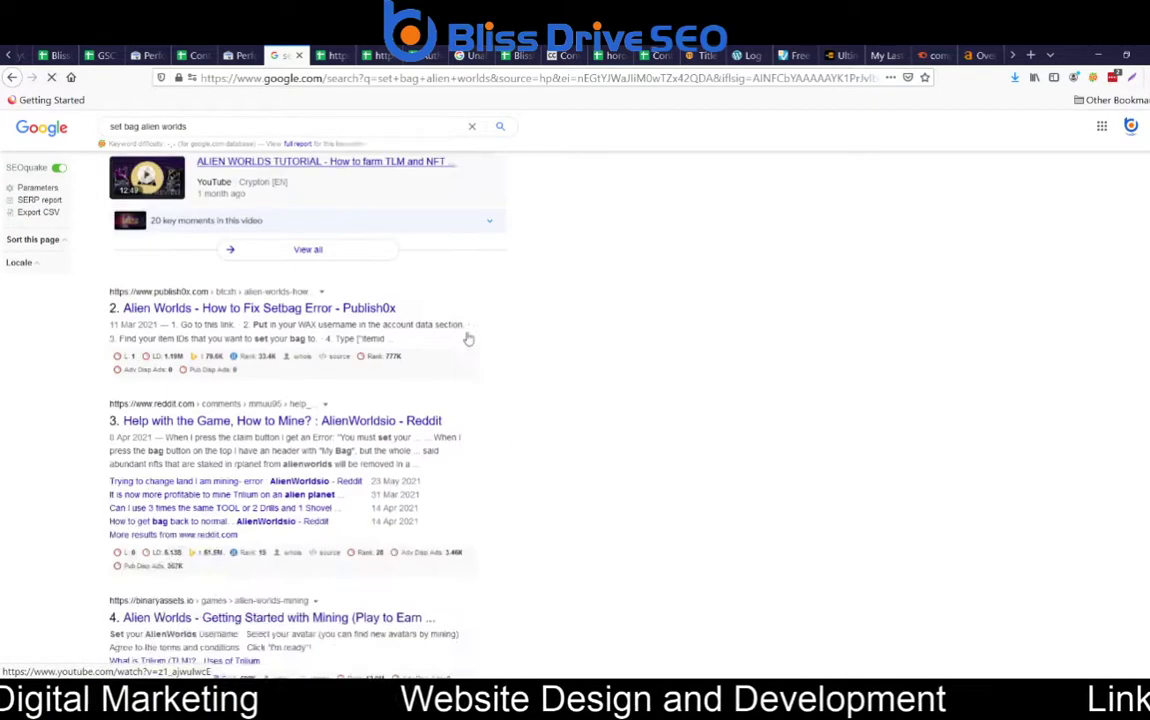
scroll(500, 340, up, 8)
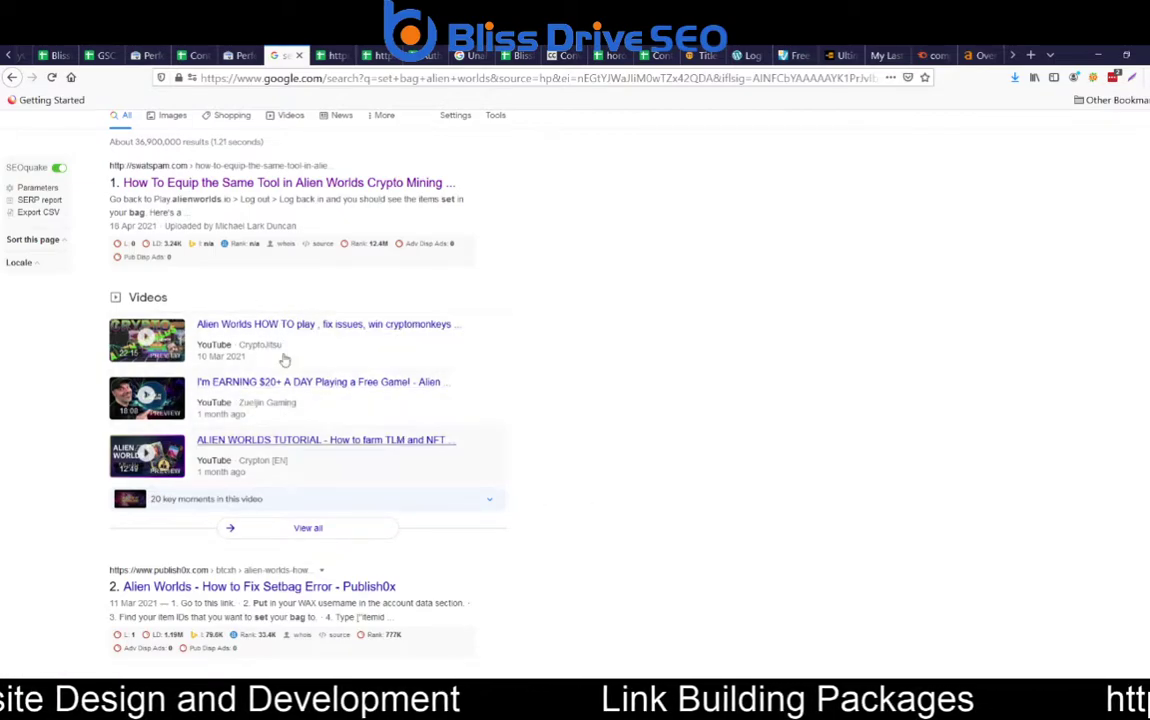
click(303, 530)
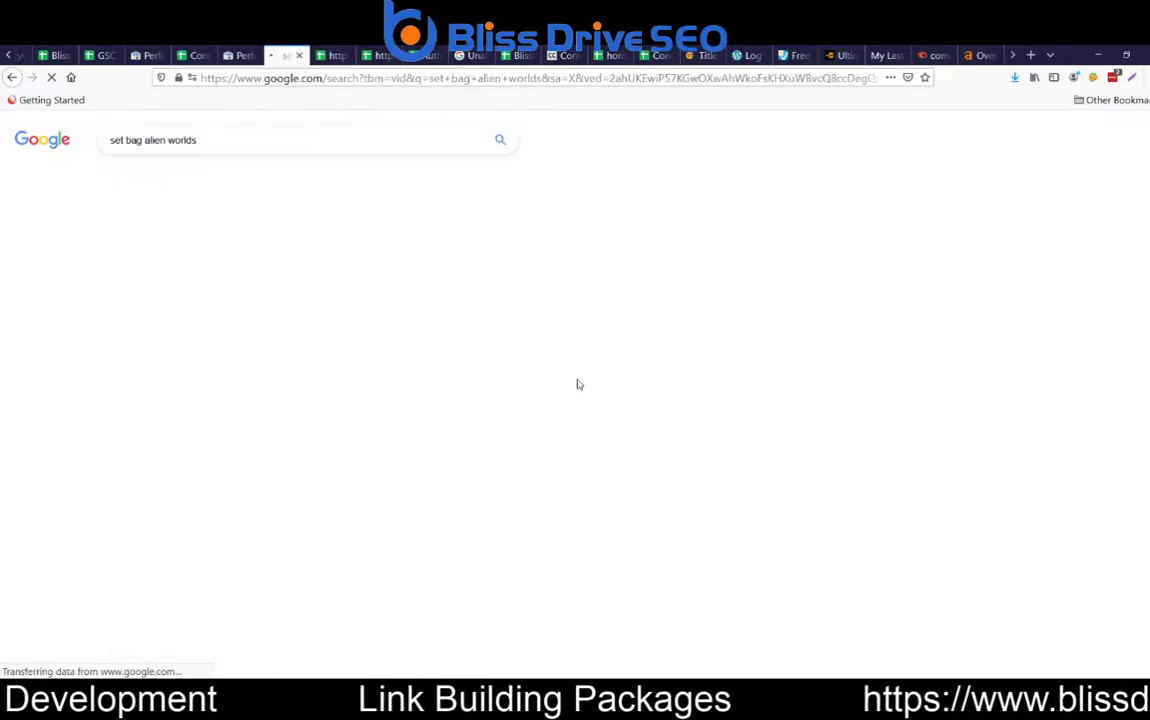
scroll(493, 329, down, 3)
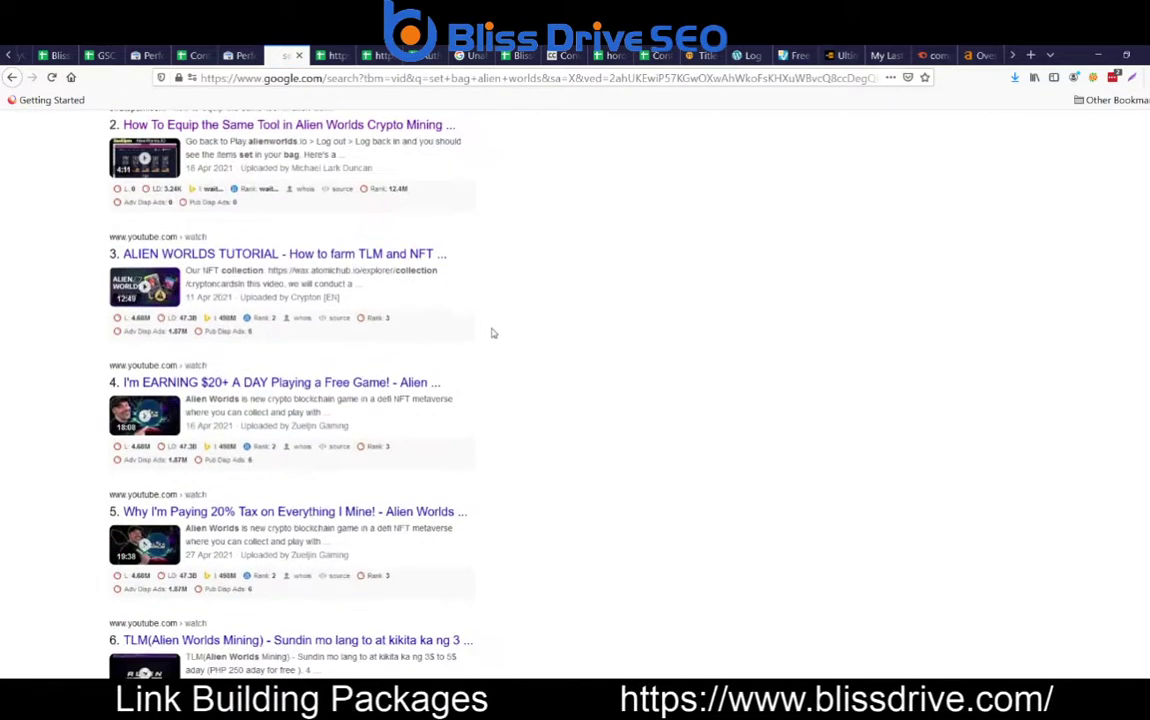
scroll(483, 339, up, 3)
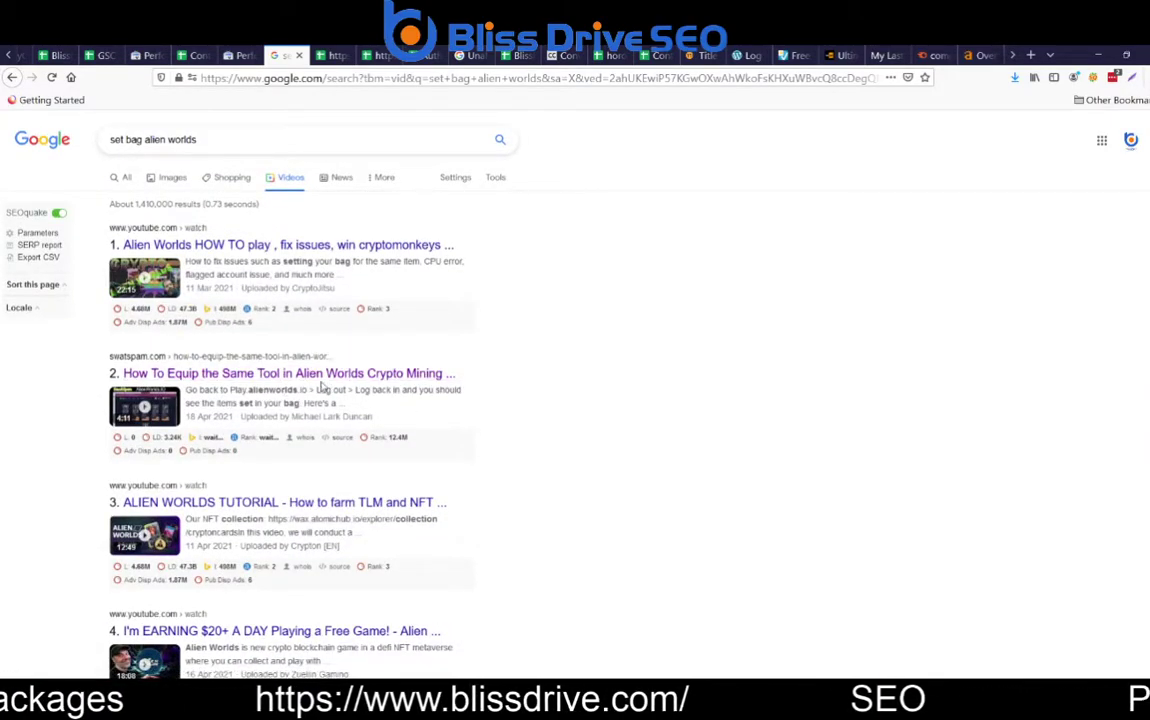
click(376, 372)
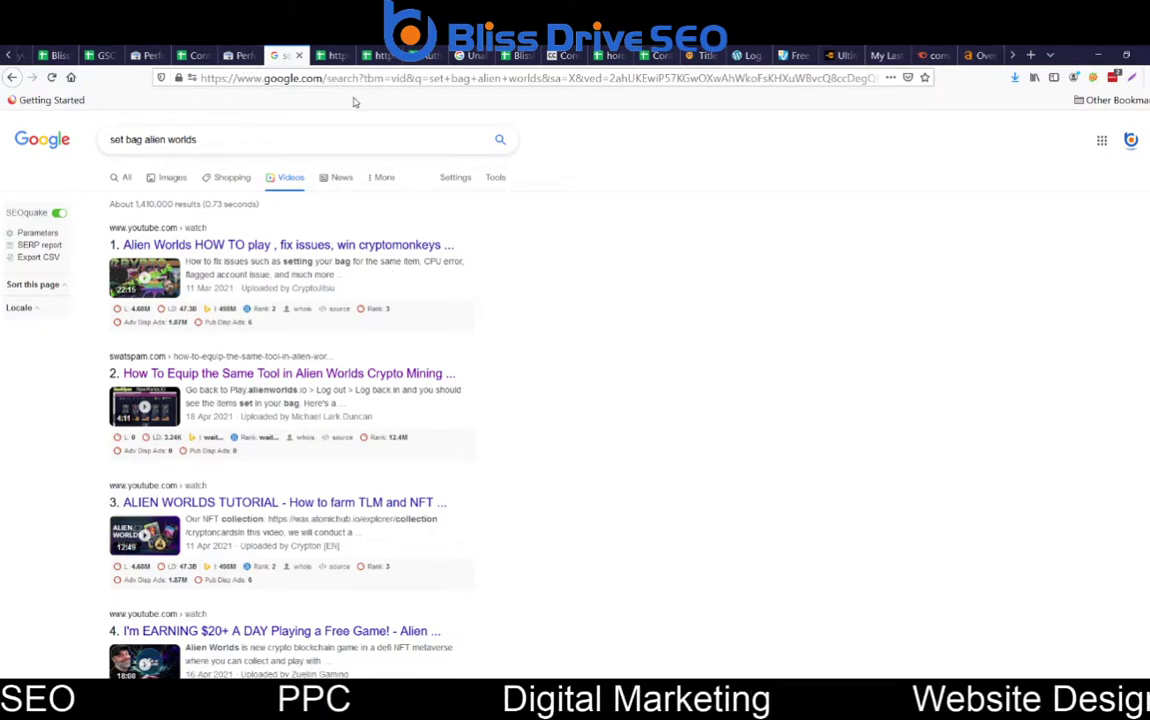
Remove the Videos and query filters from the Search Console performance report
click(232, 56)
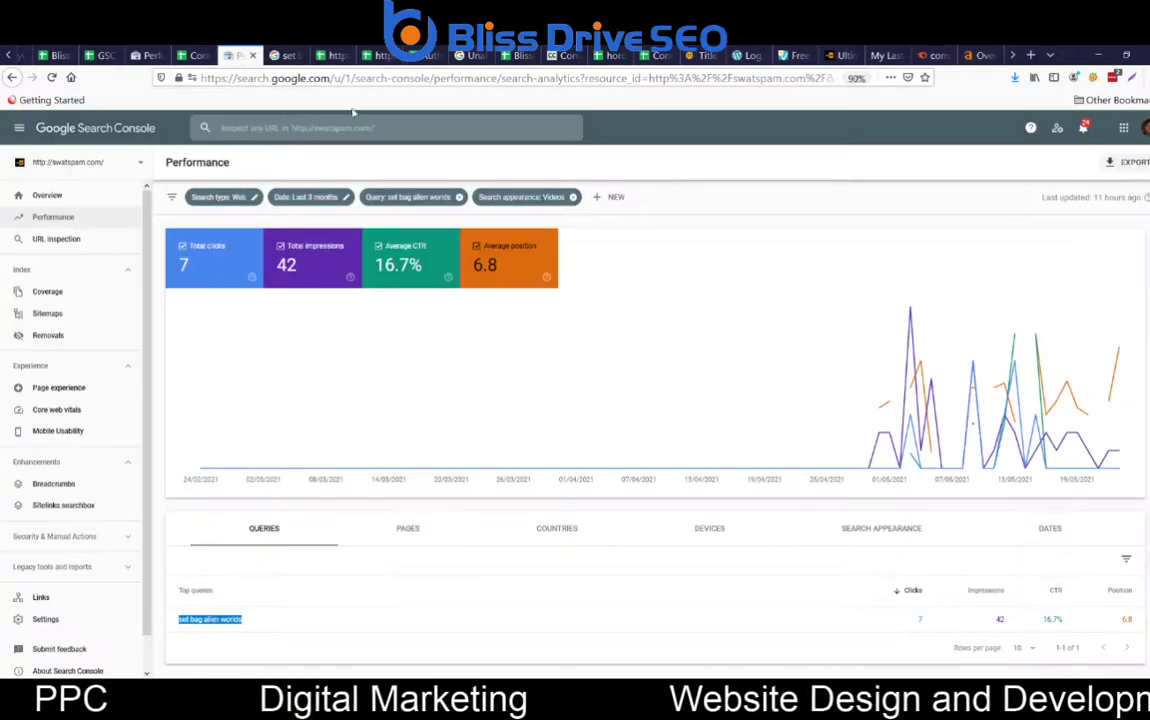
click(573, 198)
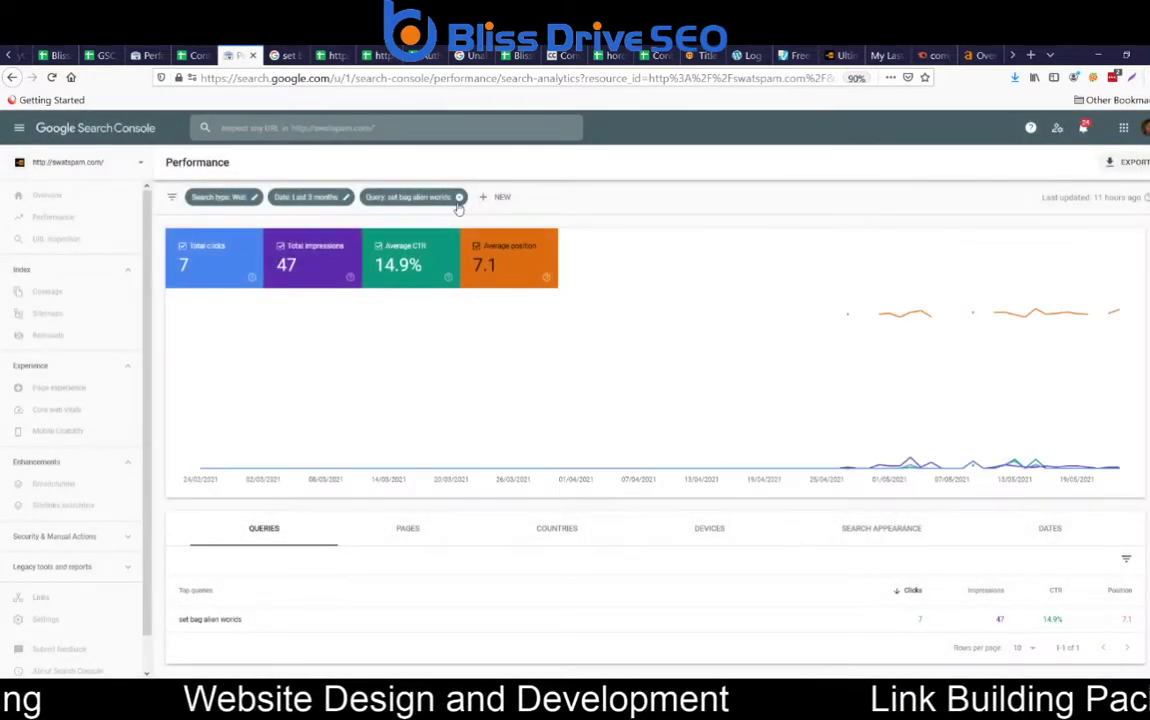
click(456, 202)
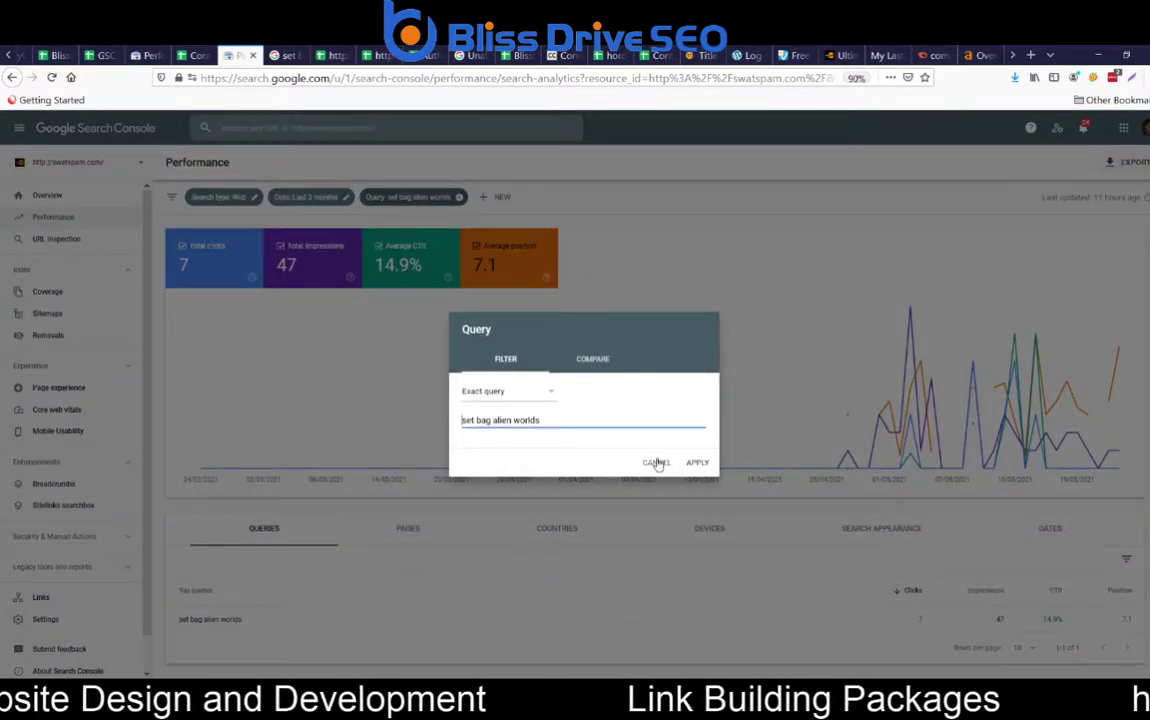
key(Escape)
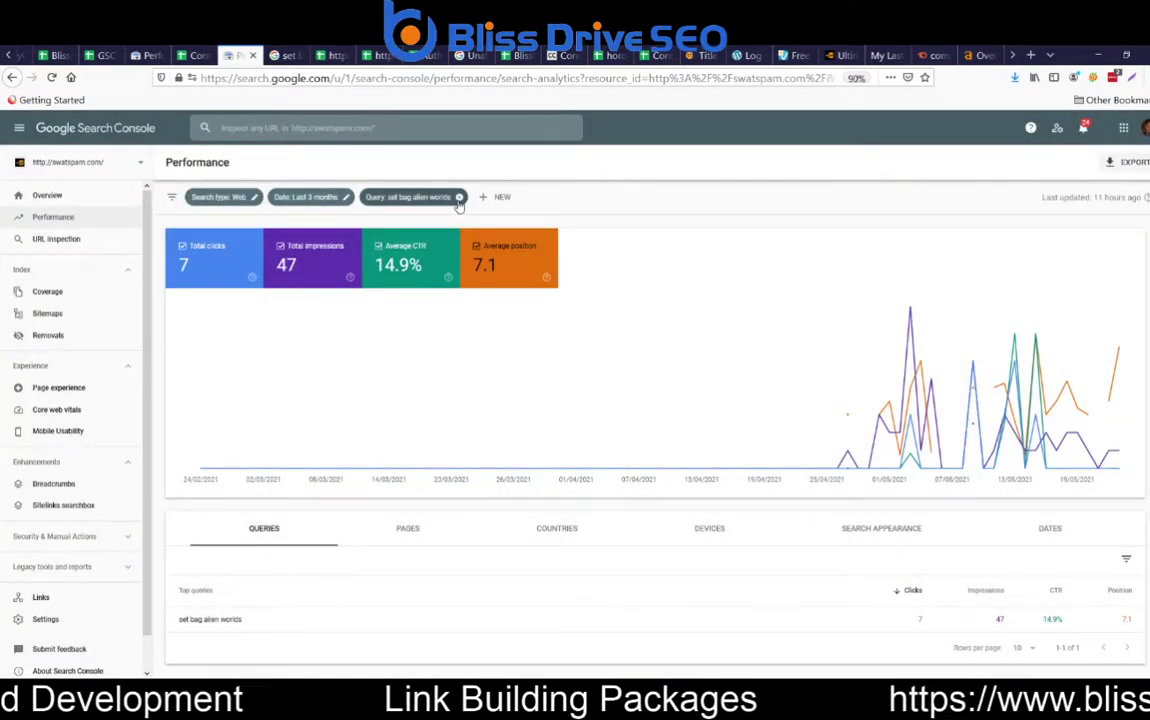
click(459, 198)
Compare the Videos search appearance against Web Light results
click(375, 198)
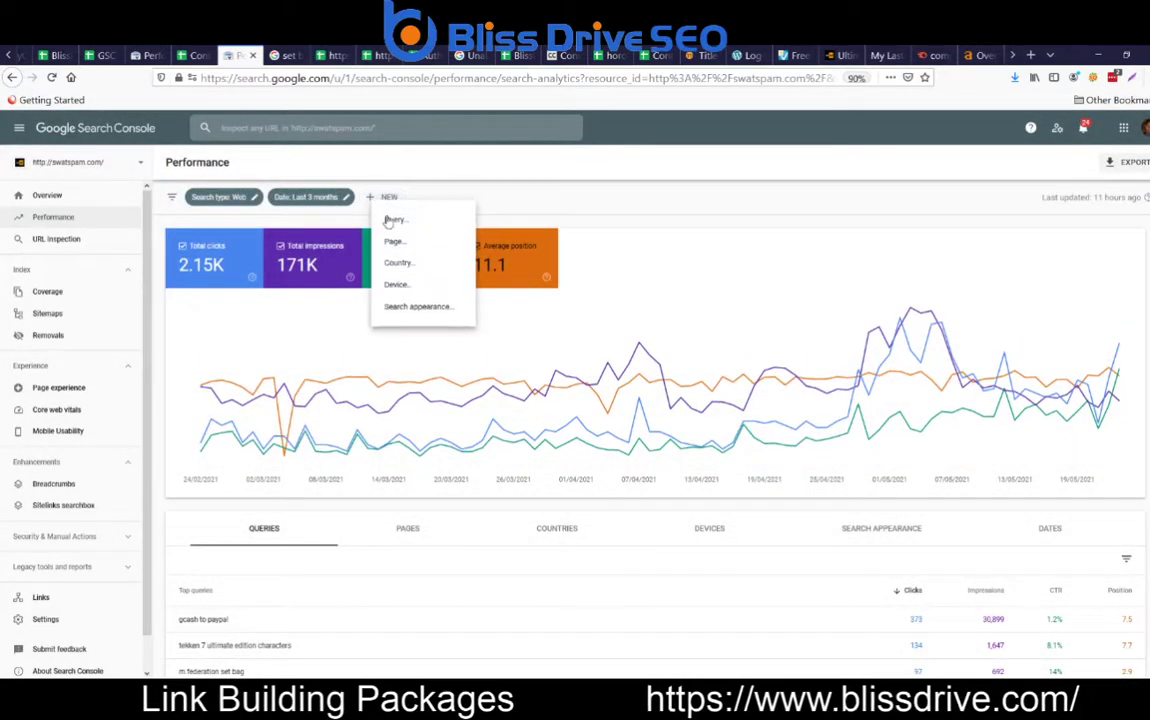
click(420, 306)
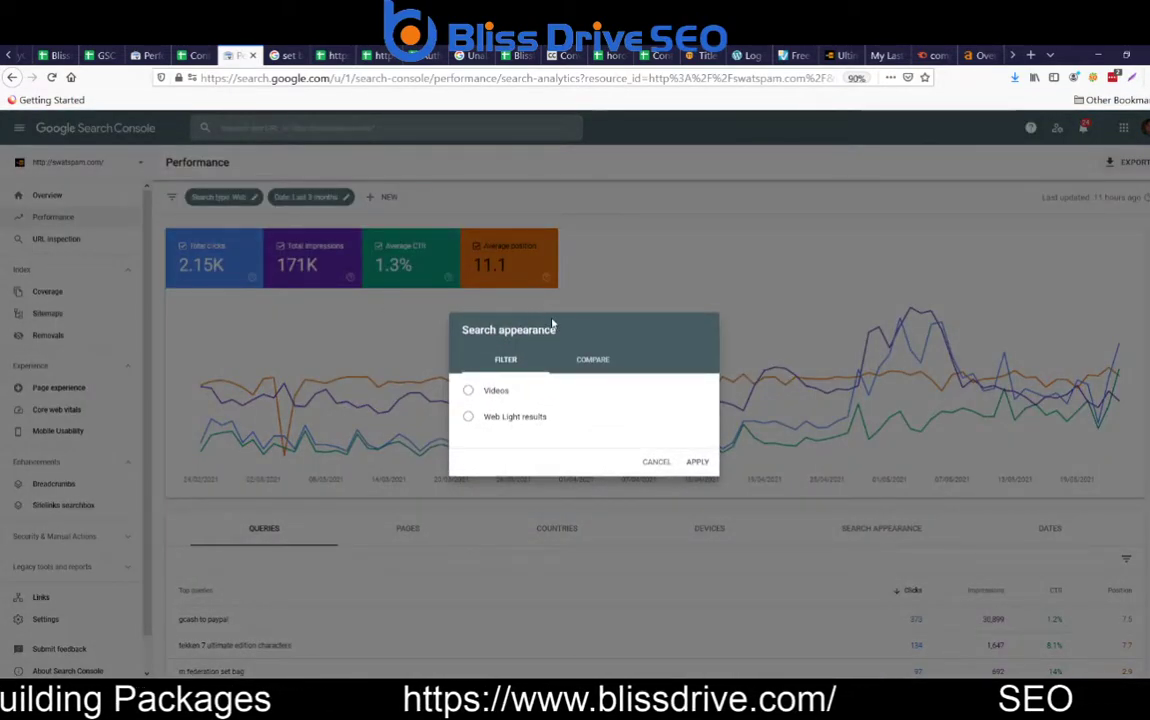
click(590, 360)
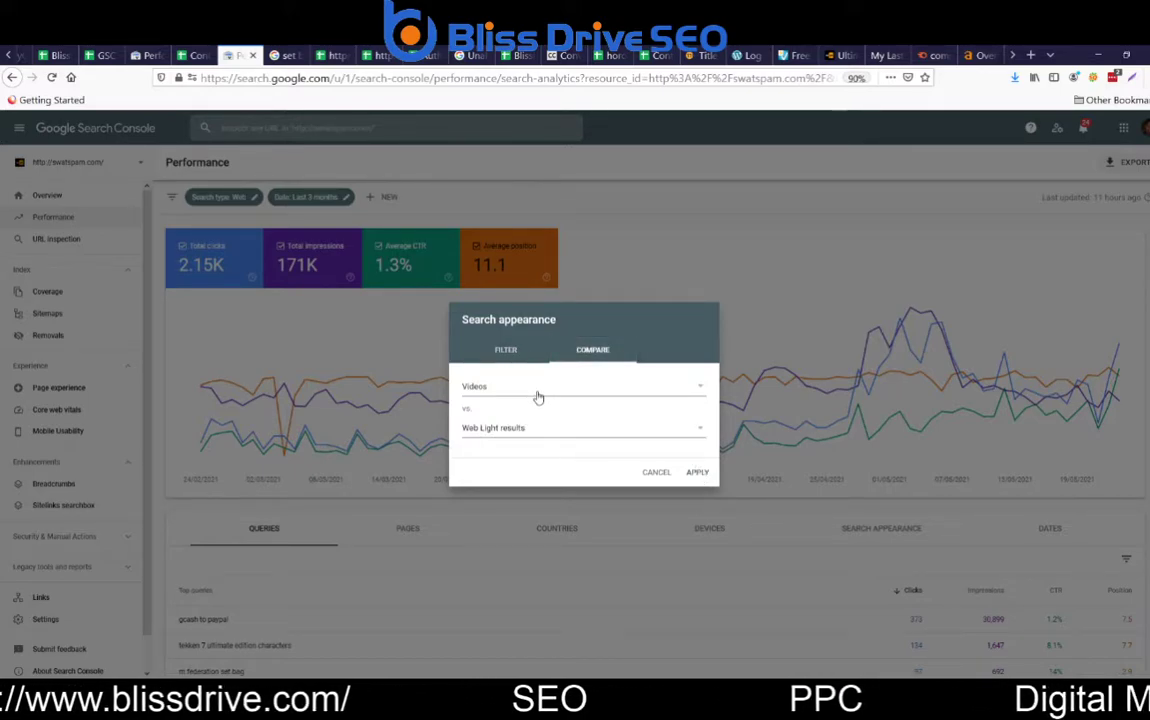
click(697, 470)
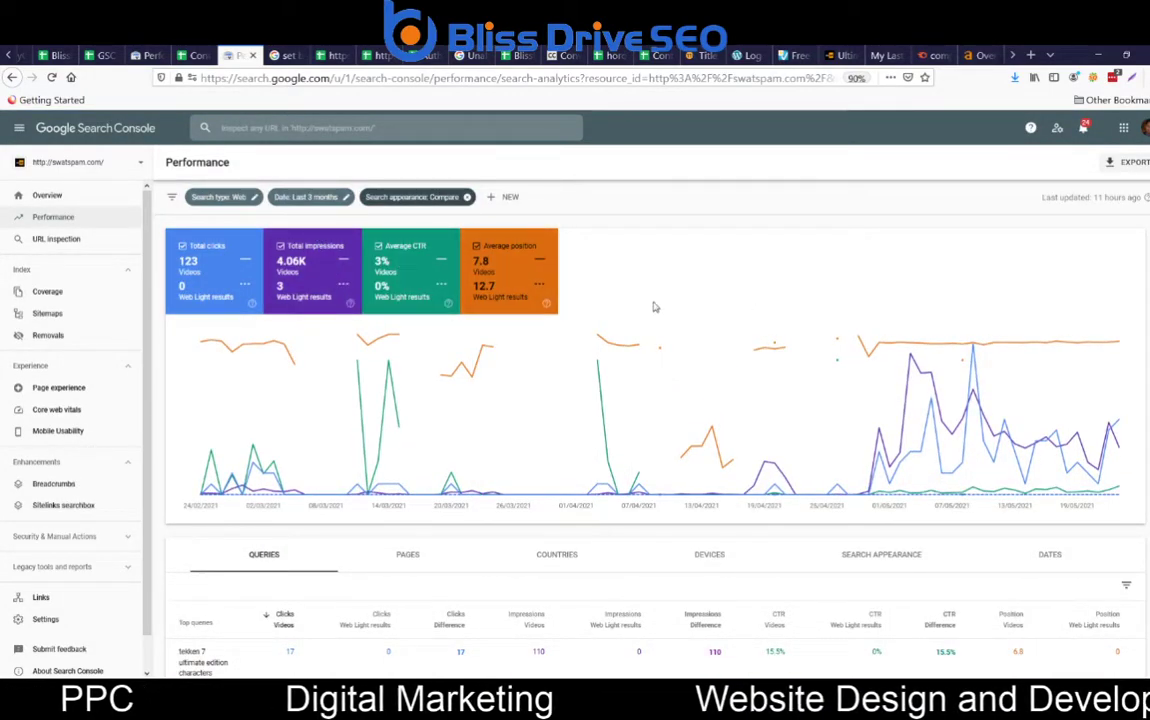
Scroll the comparison table and raise Rows per page to show more queries
scroll(688, 322, down, 3)
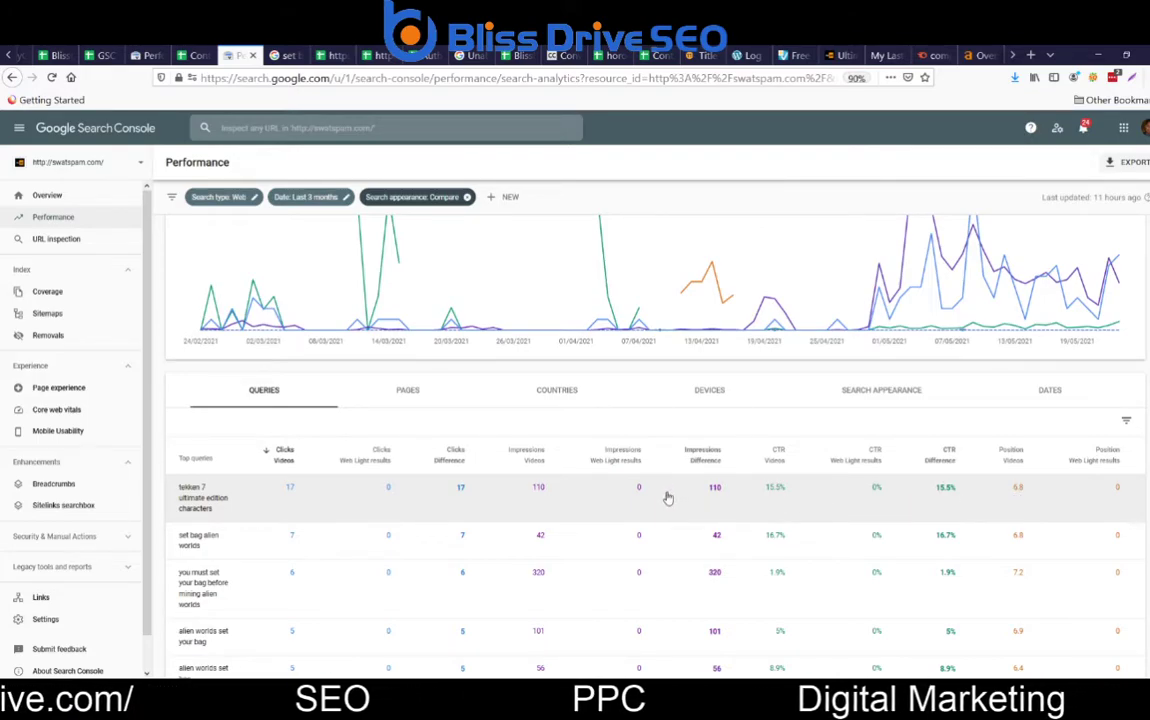
scroll(640, 495, down, 1)
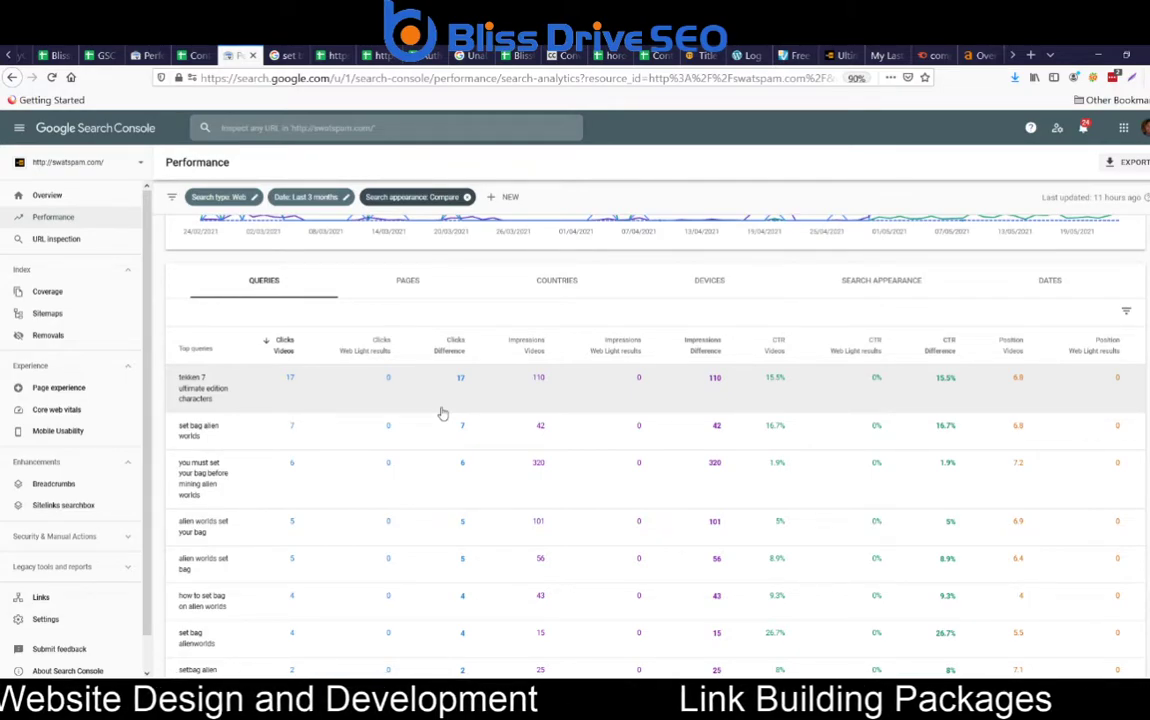
scroll(430, 414, down, 3)
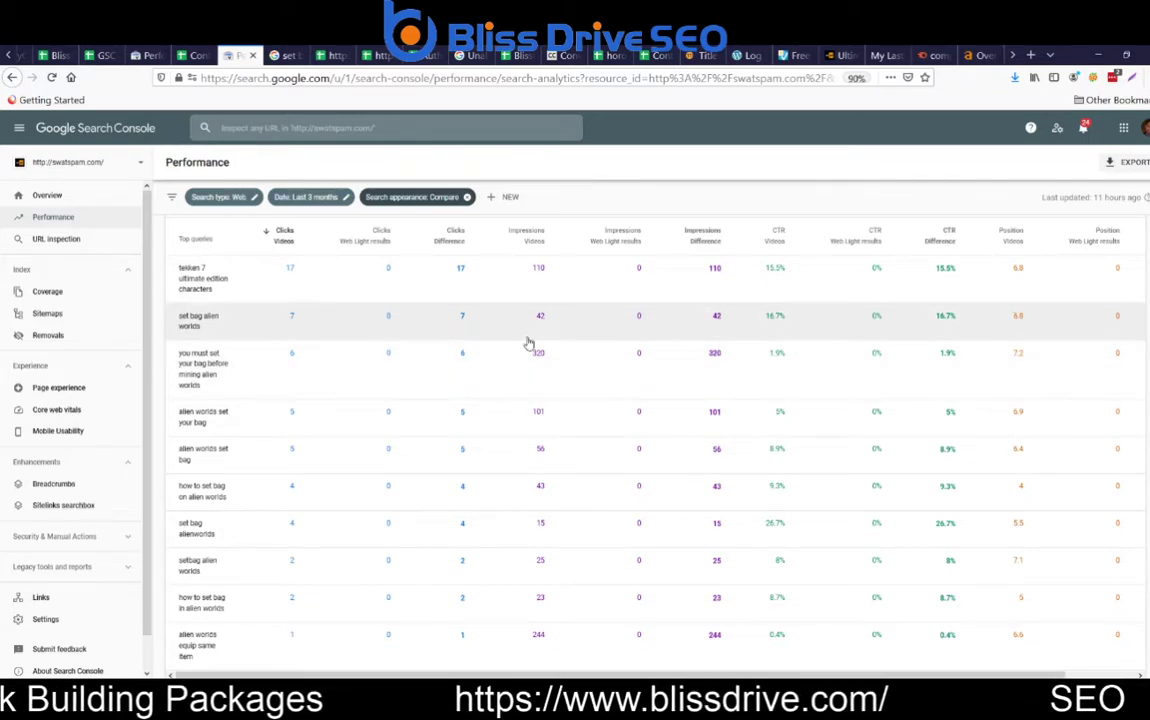
scroll(515, 360, down, 1)
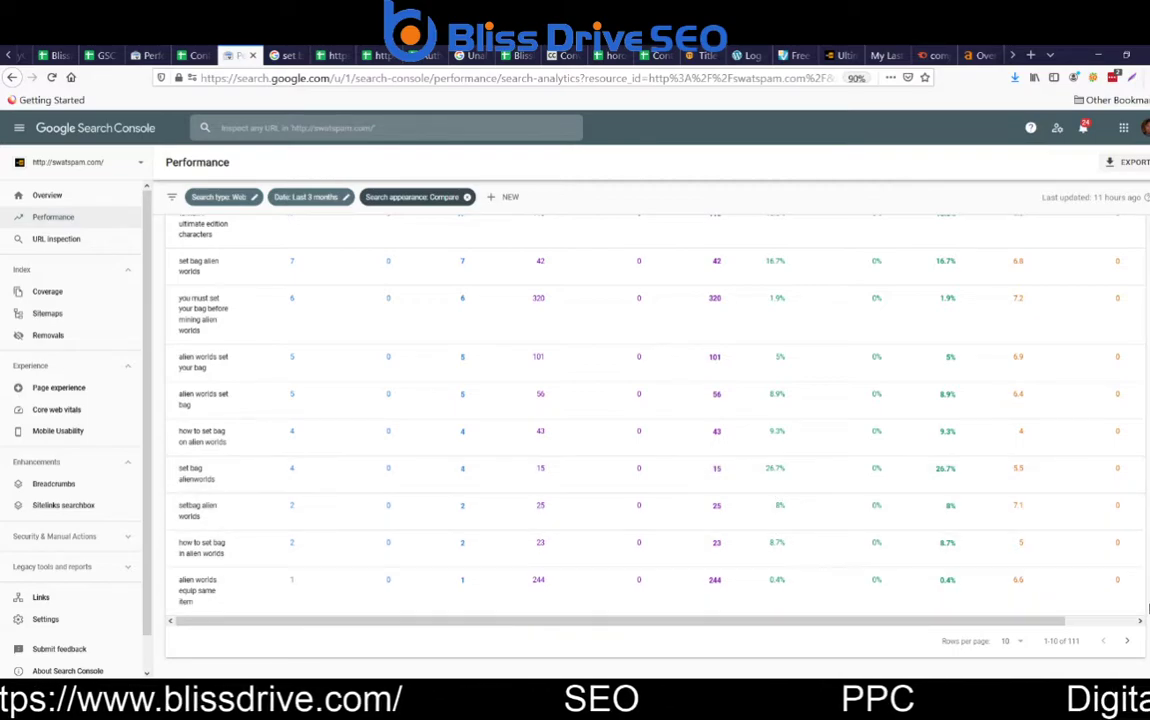
click(1018, 643)
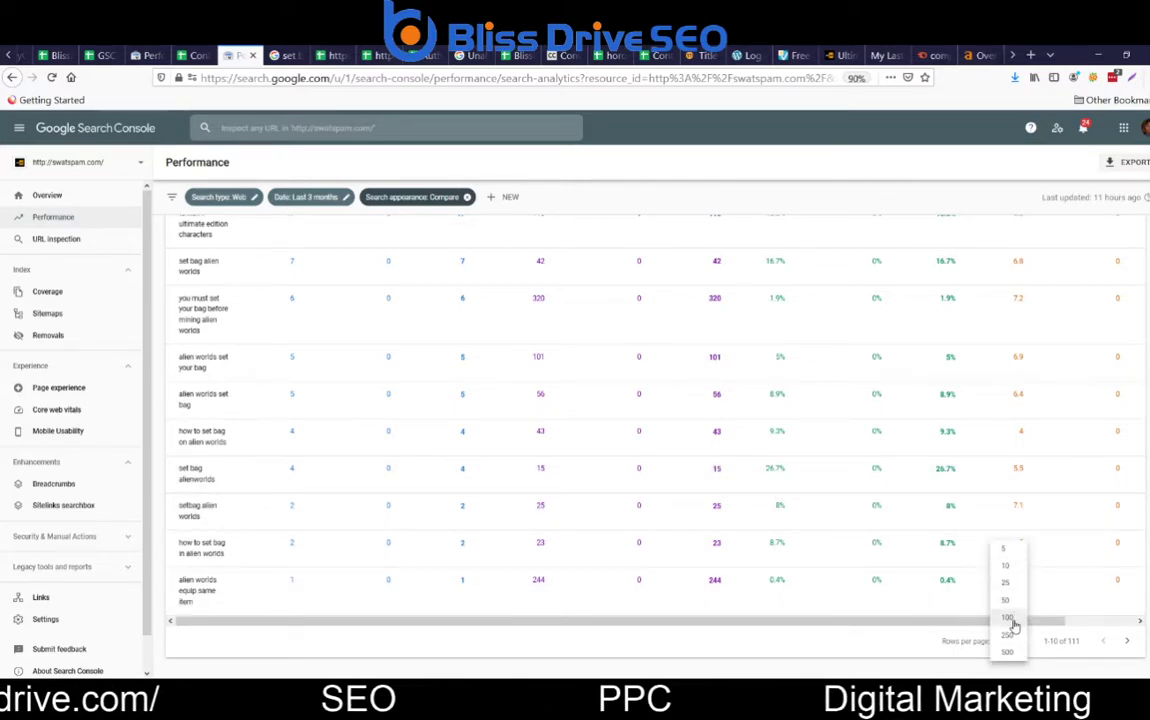
click(1010, 617)
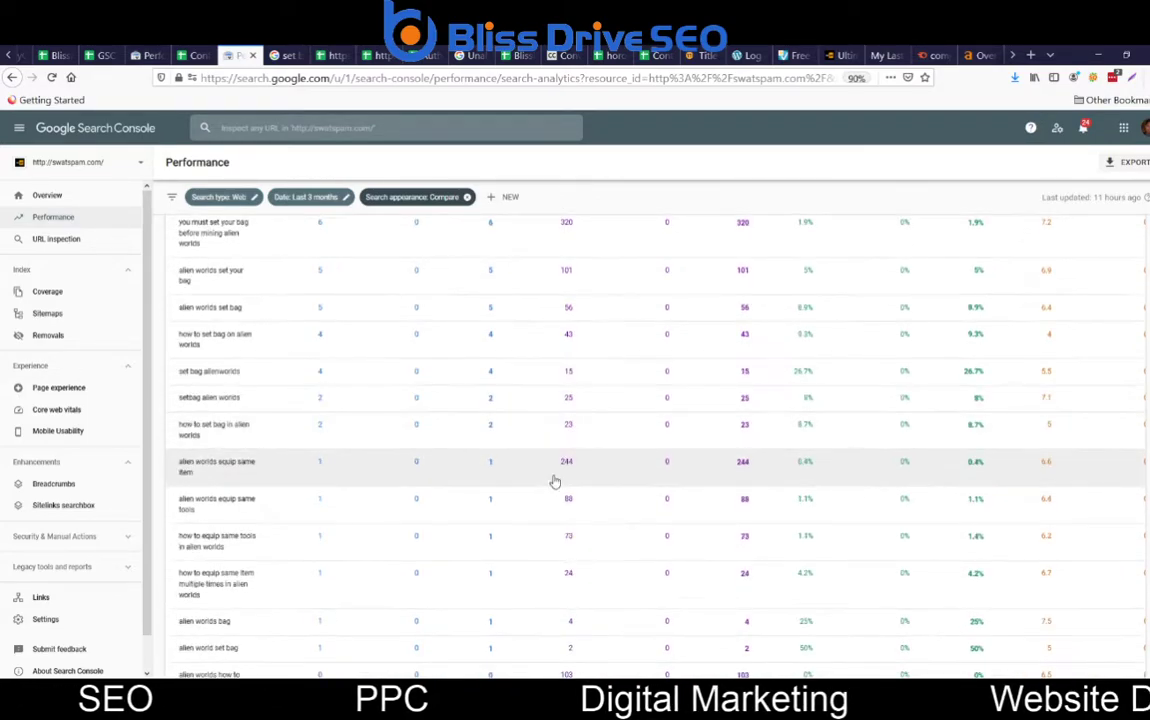
scroll(552, 478, up, 3)
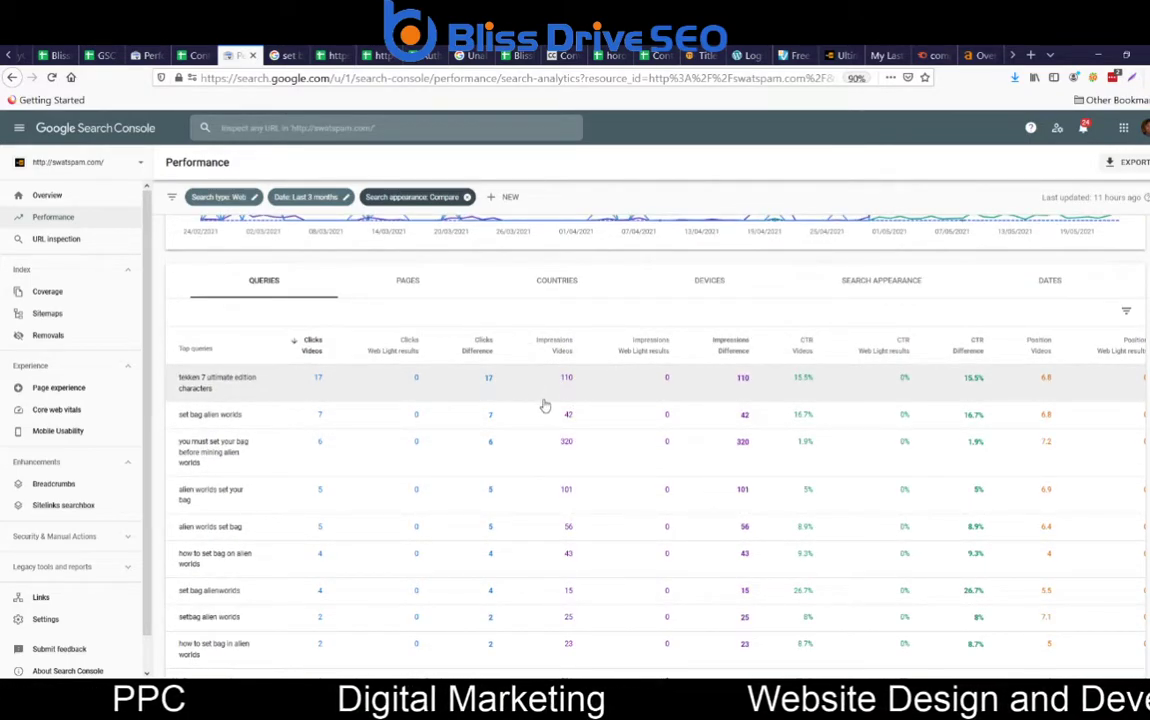
scroll(544, 403, up, 5)
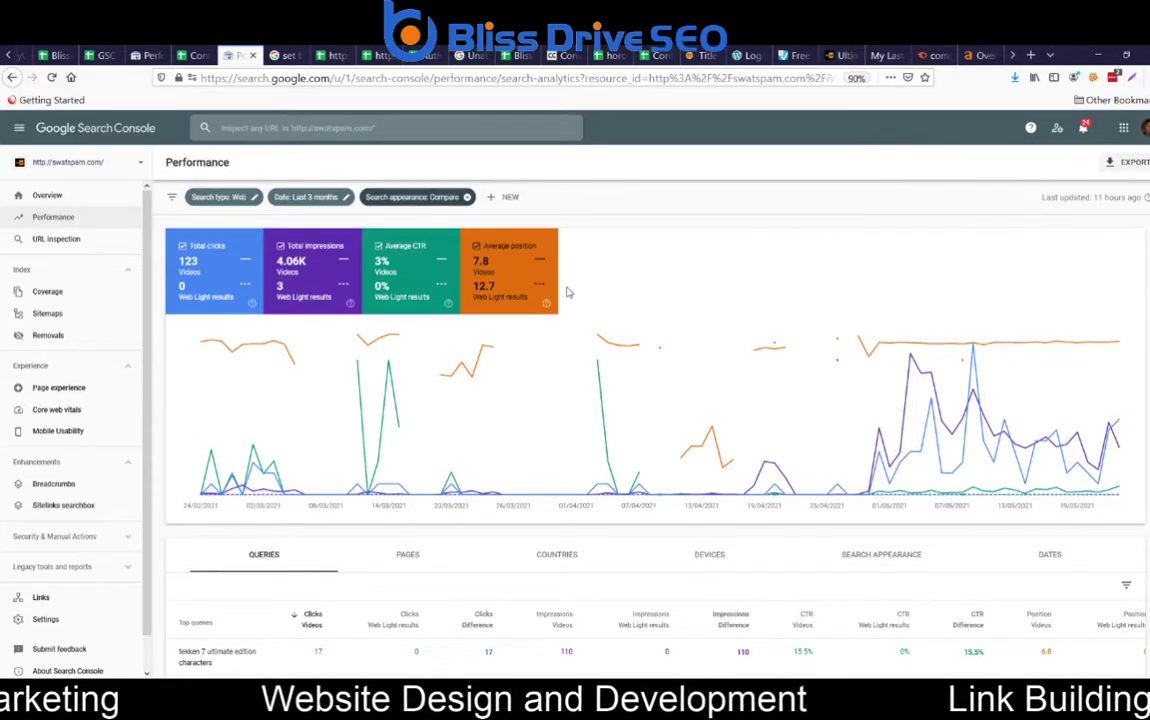
scroll(725, 465, down, 2)
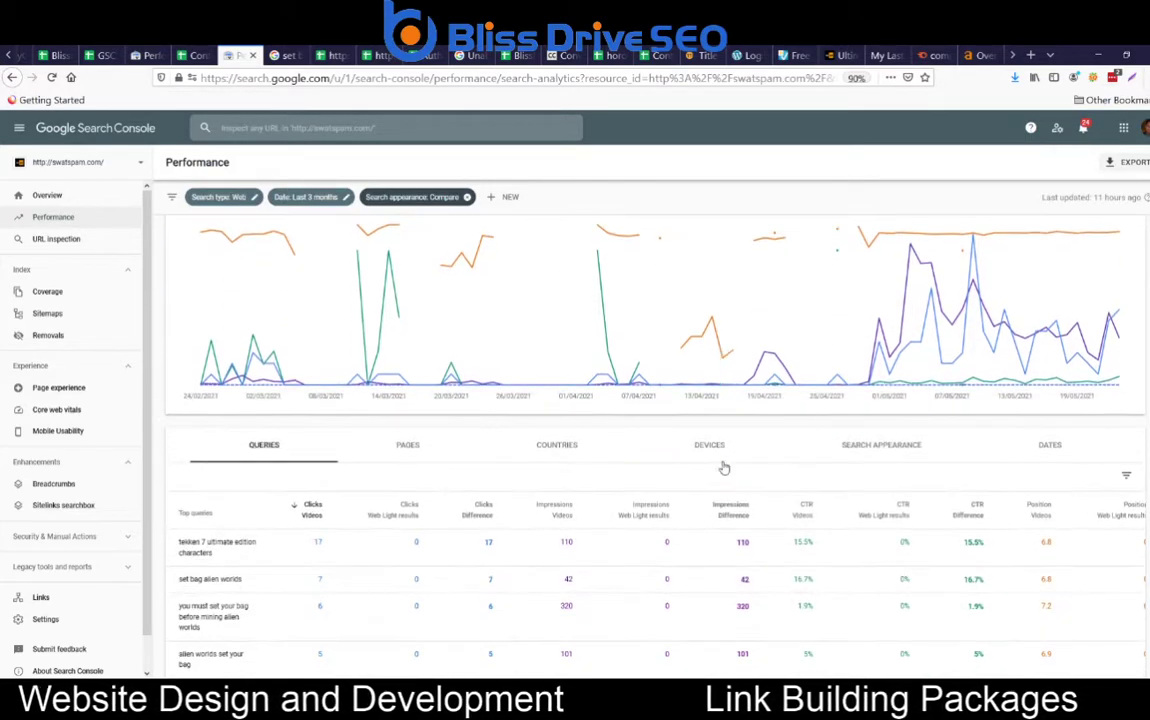
scroll(726, 456, down, 3)
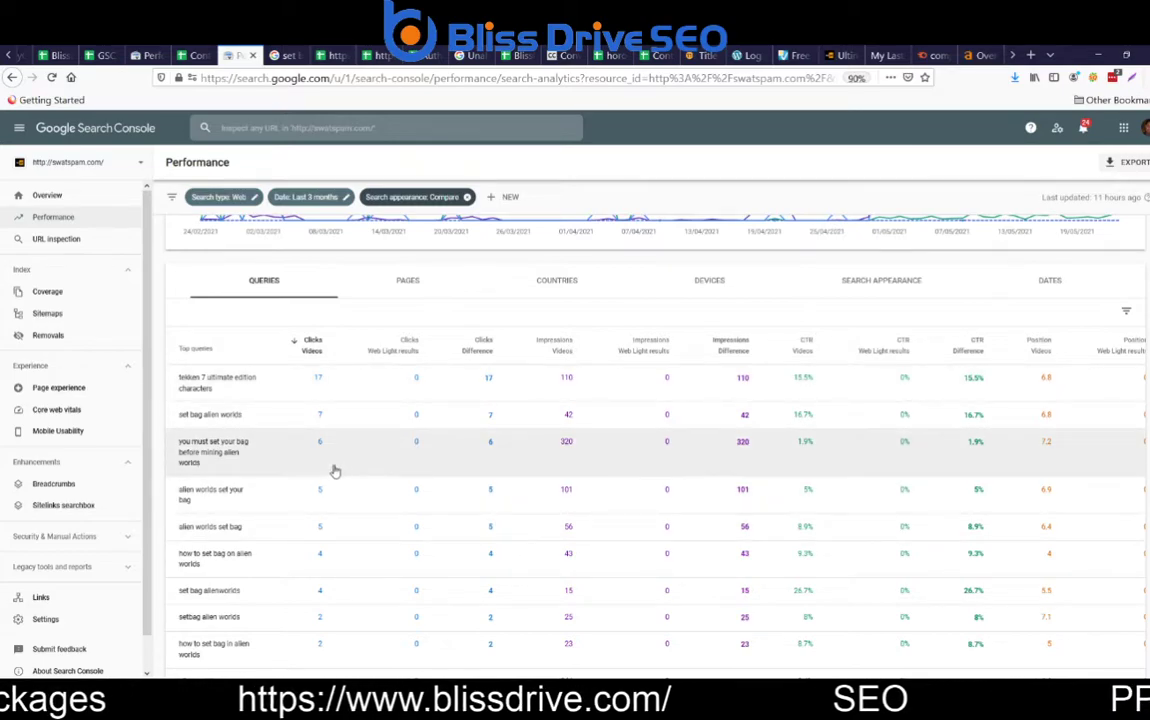
scroll(334, 468, down, 3)
scroll(541, 514, up, 5)
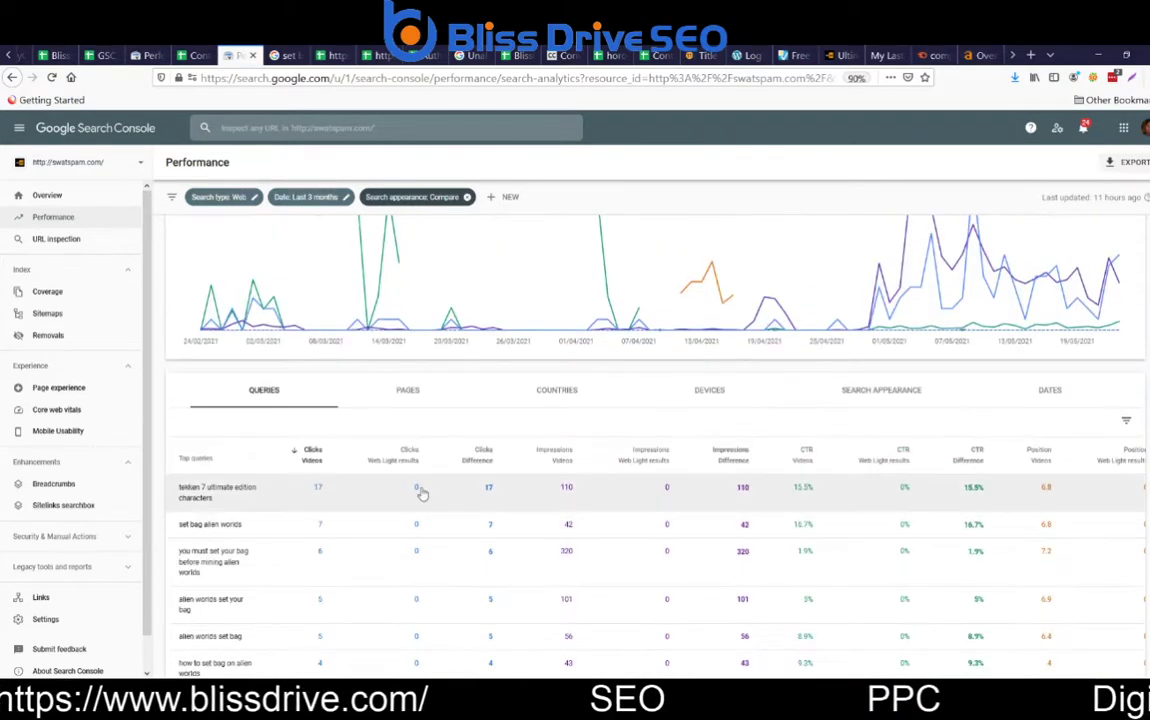
scroll(354, 496, down, 4)
scroll(467, 534, up, 5)
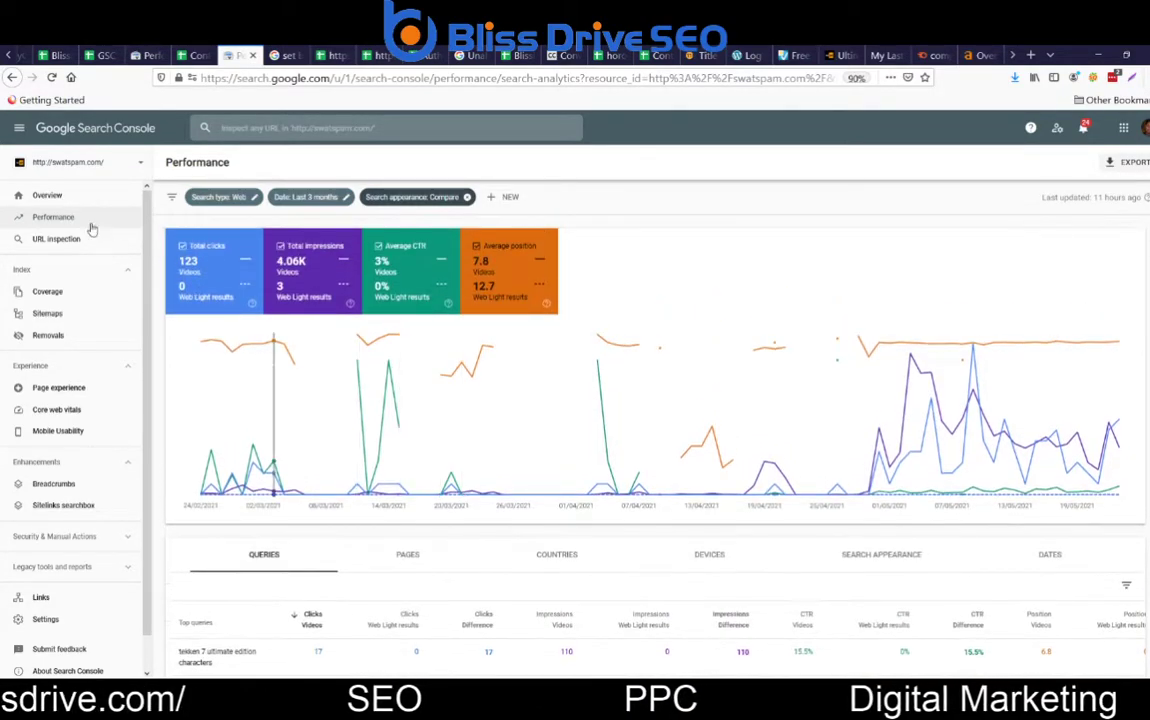
Reselect swatspam.com in the property selector
click(82, 160)
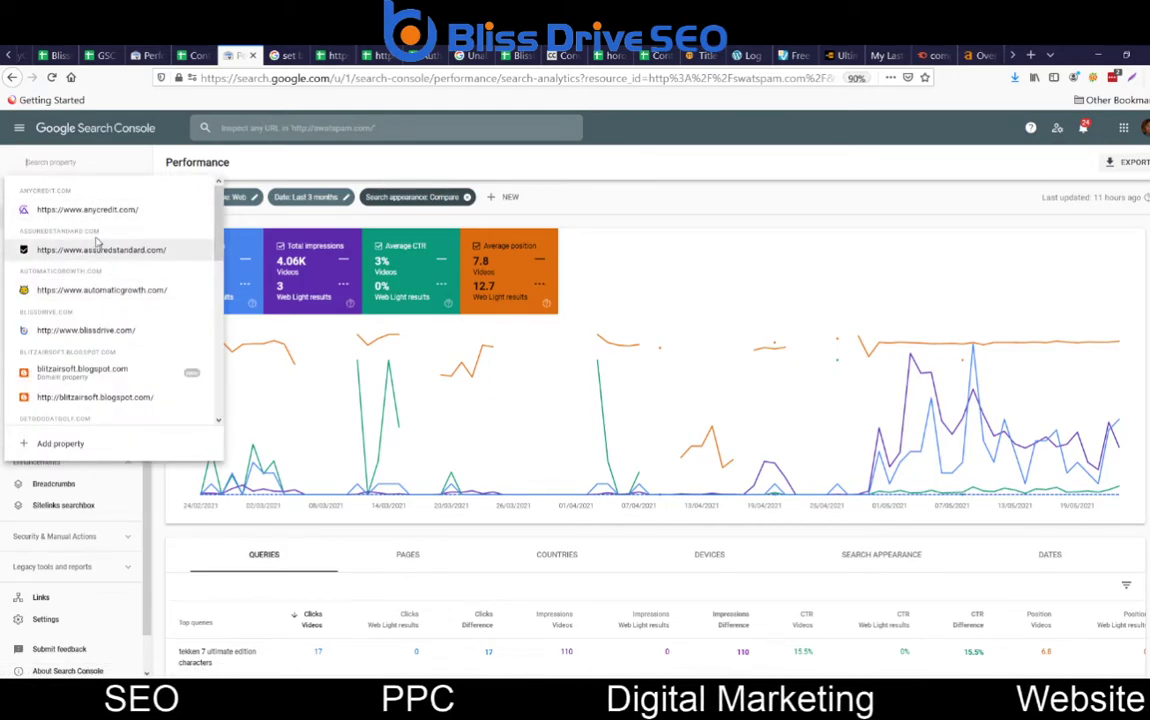
text(swa)
click(104, 199)
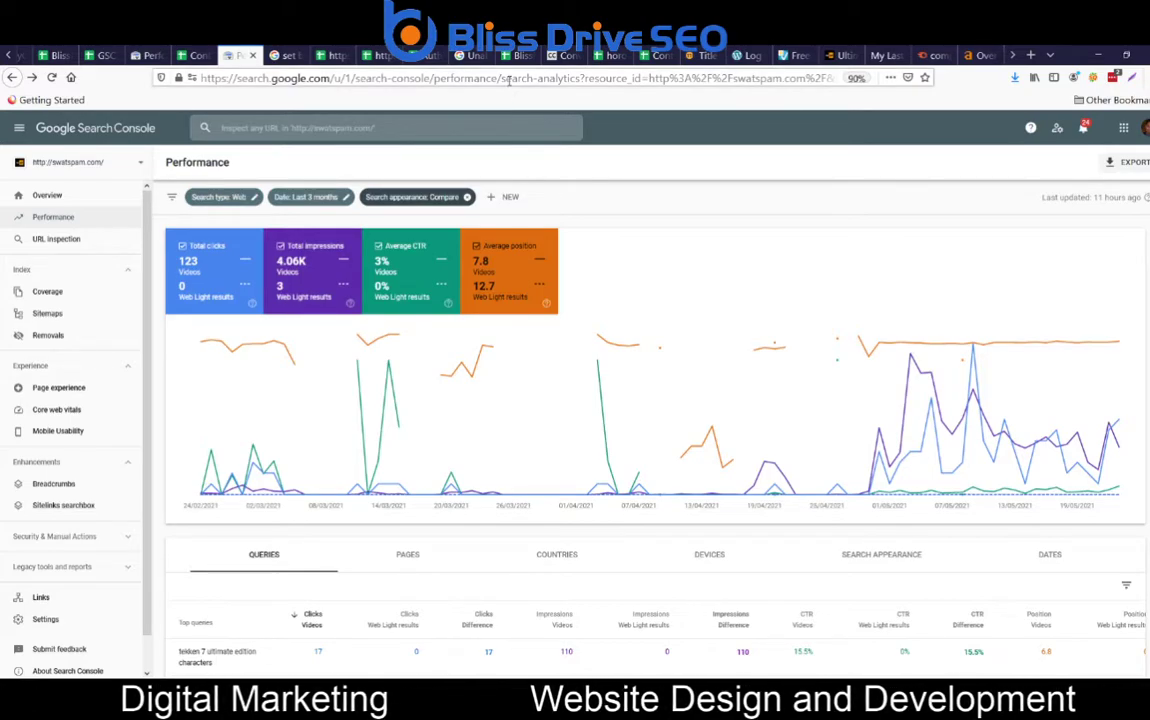
Reload Performance without filters, then filter only to the Videos search appearance
click(95, 215)
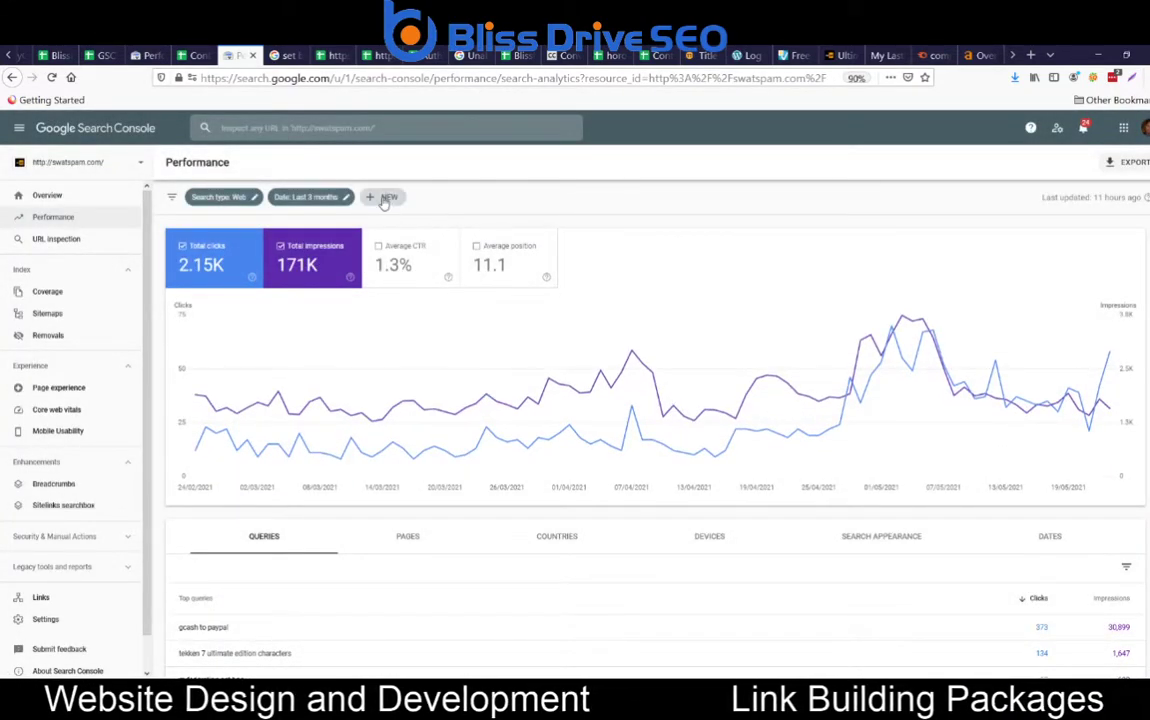
click(383, 199)
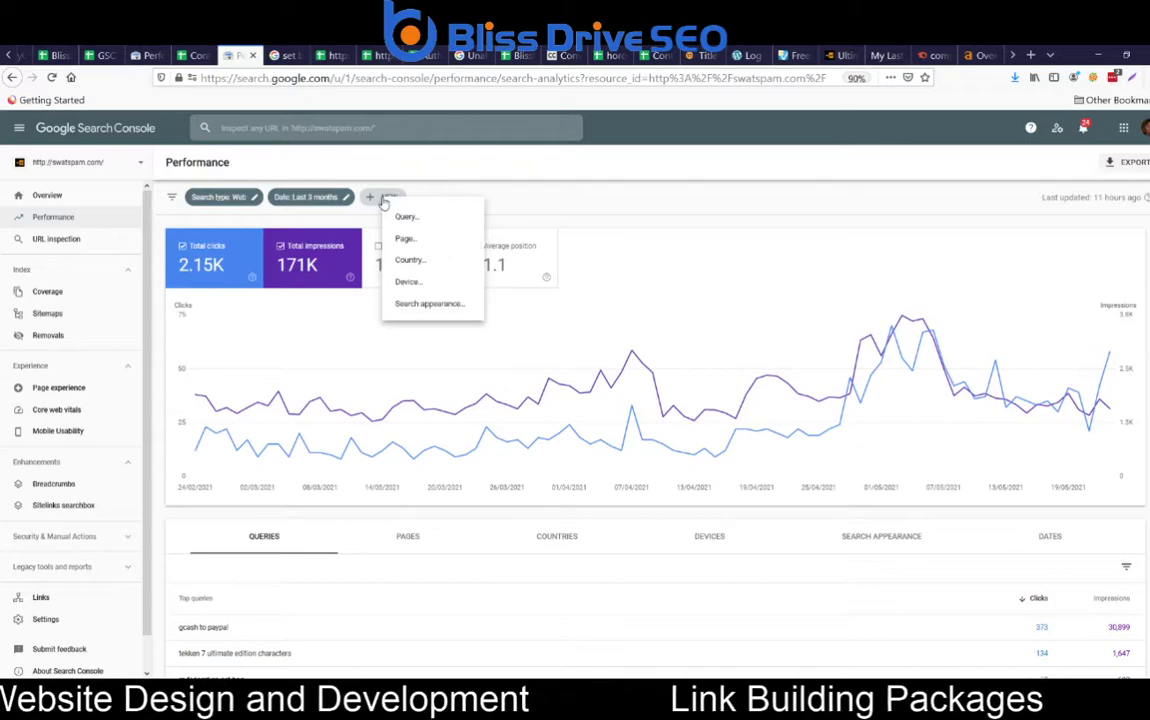
click(443, 306)
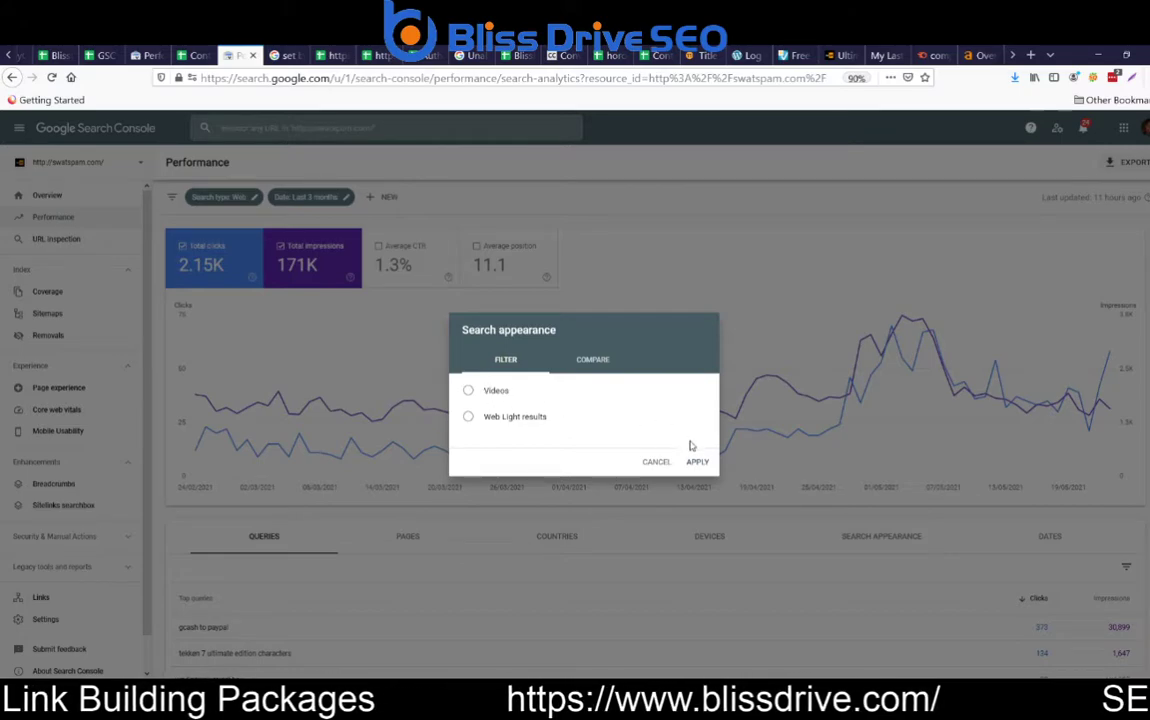
click(598, 362)
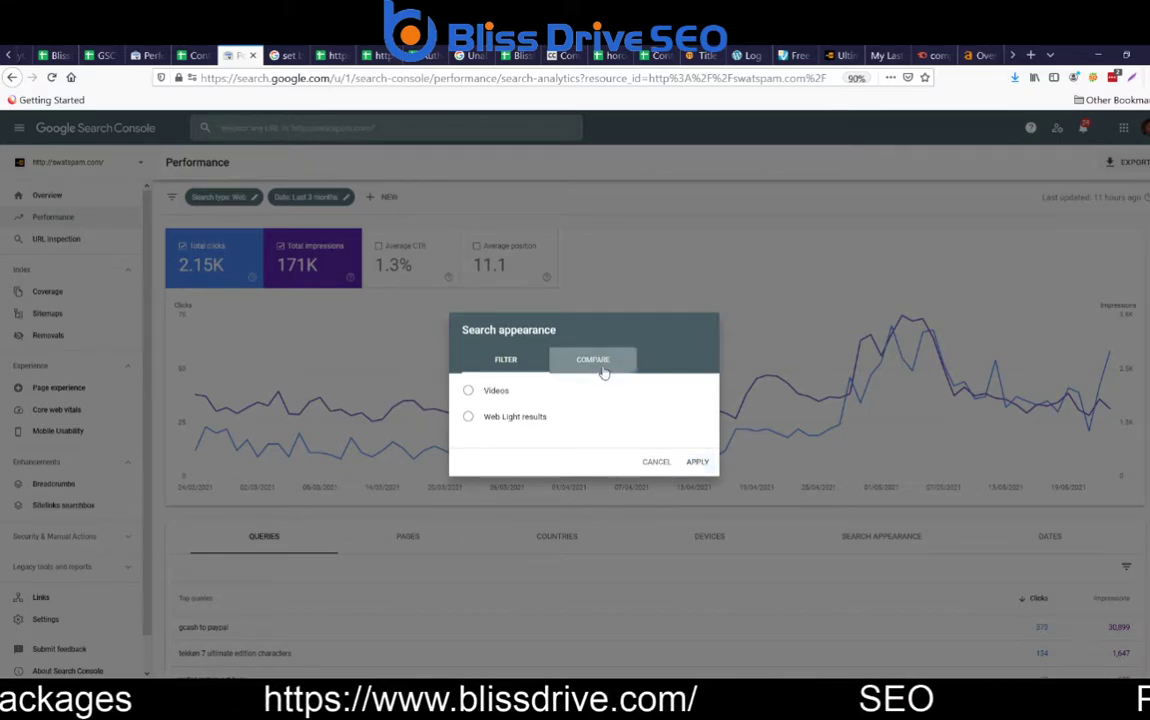
click(506, 355)
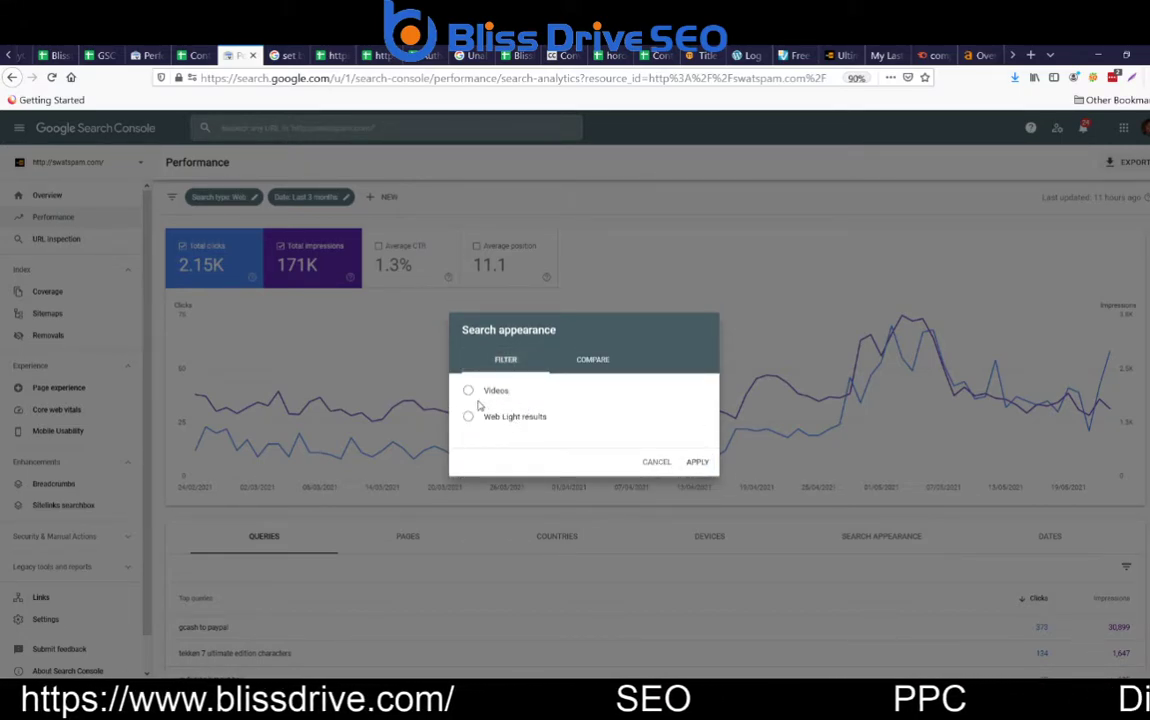
click(472, 393)
click(695, 460)
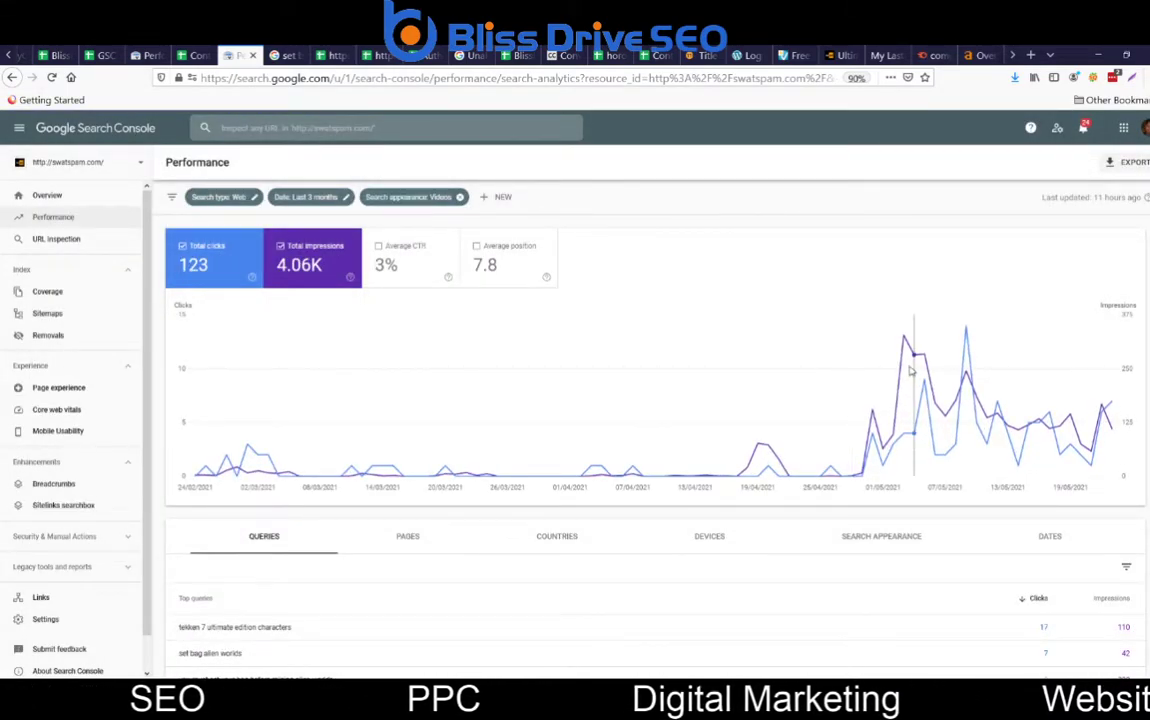
Show more rows per page and filter to the query 'alien worlds equip same tools'
scroll(957, 377, down, 3)
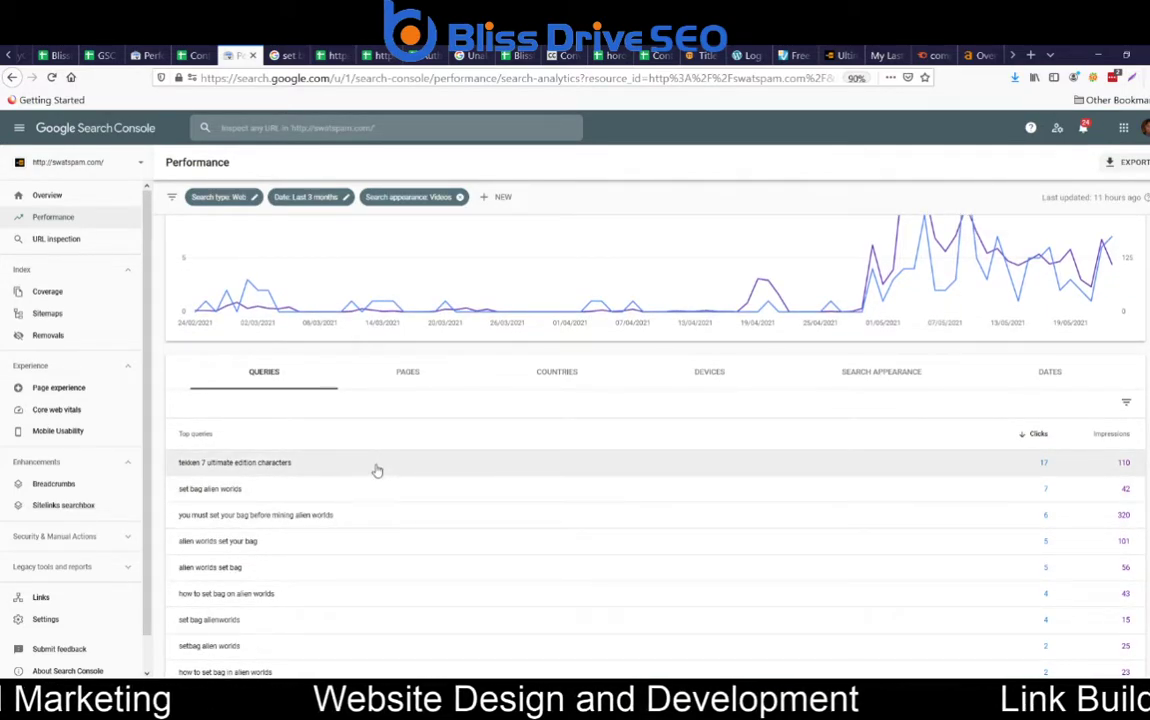
scroll(377, 470, down, 2)
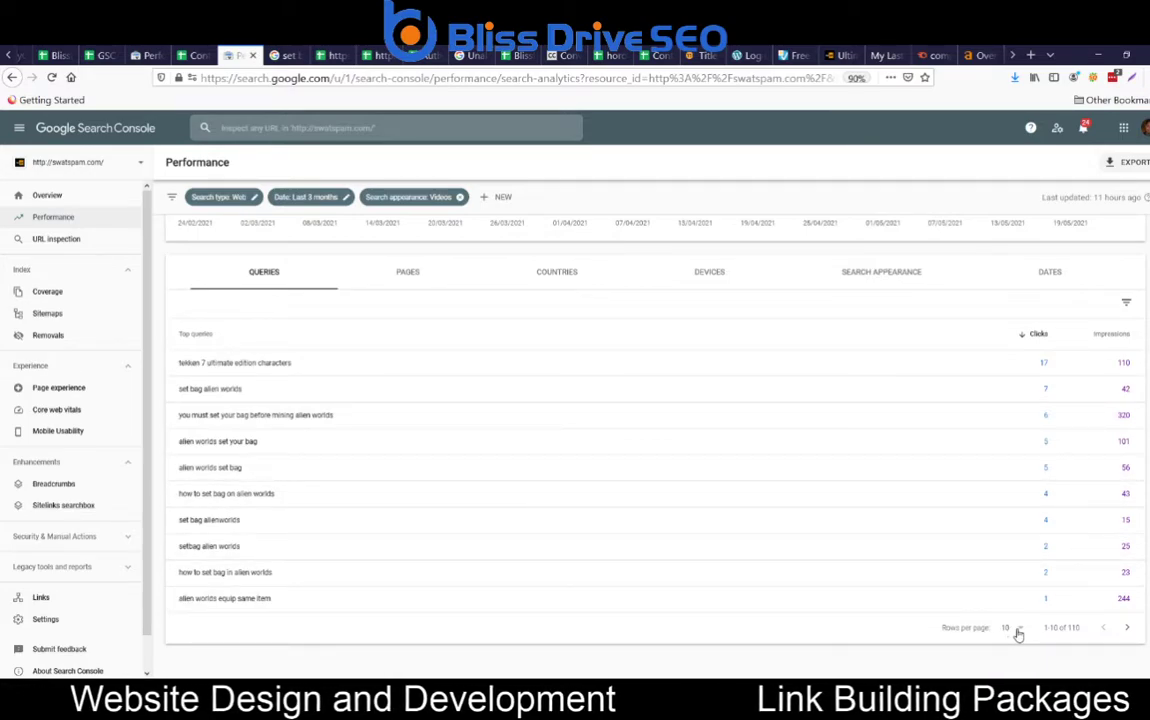
click(1018, 634)
click(906, 510)
scroll(452, 450, down, 2)
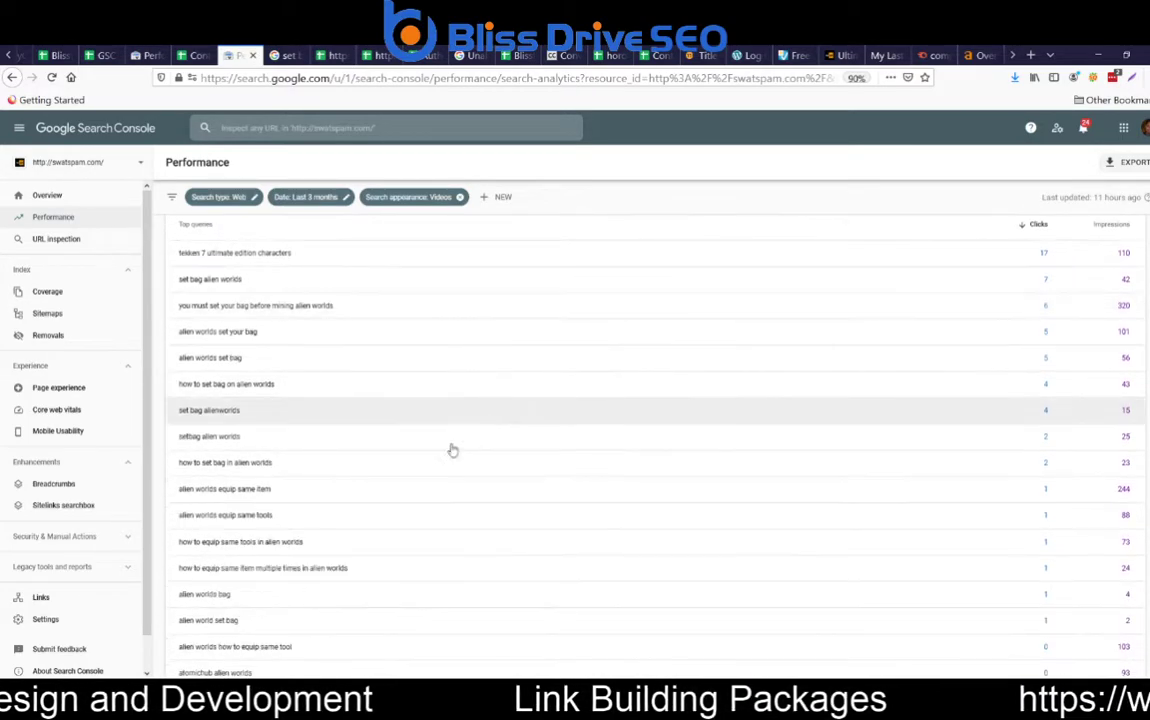
click(275, 521)
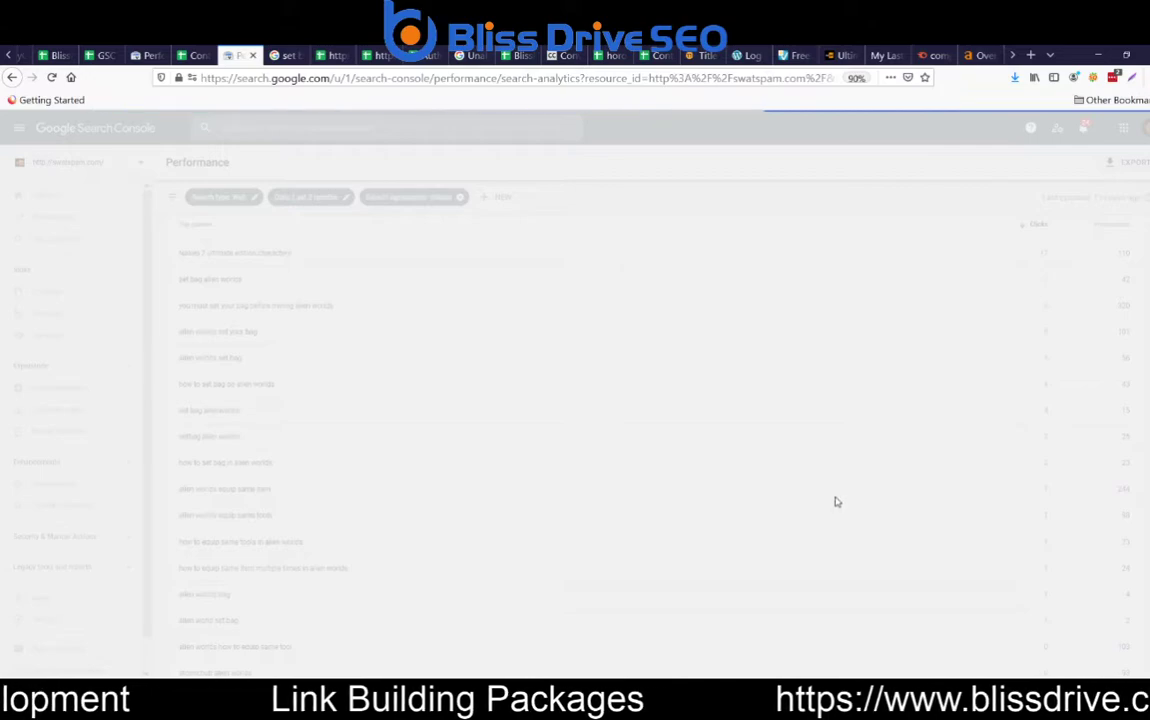
Chart Average CTR and Average position, then select the query text in the Queries list
scroll(700, 538, down, 1)
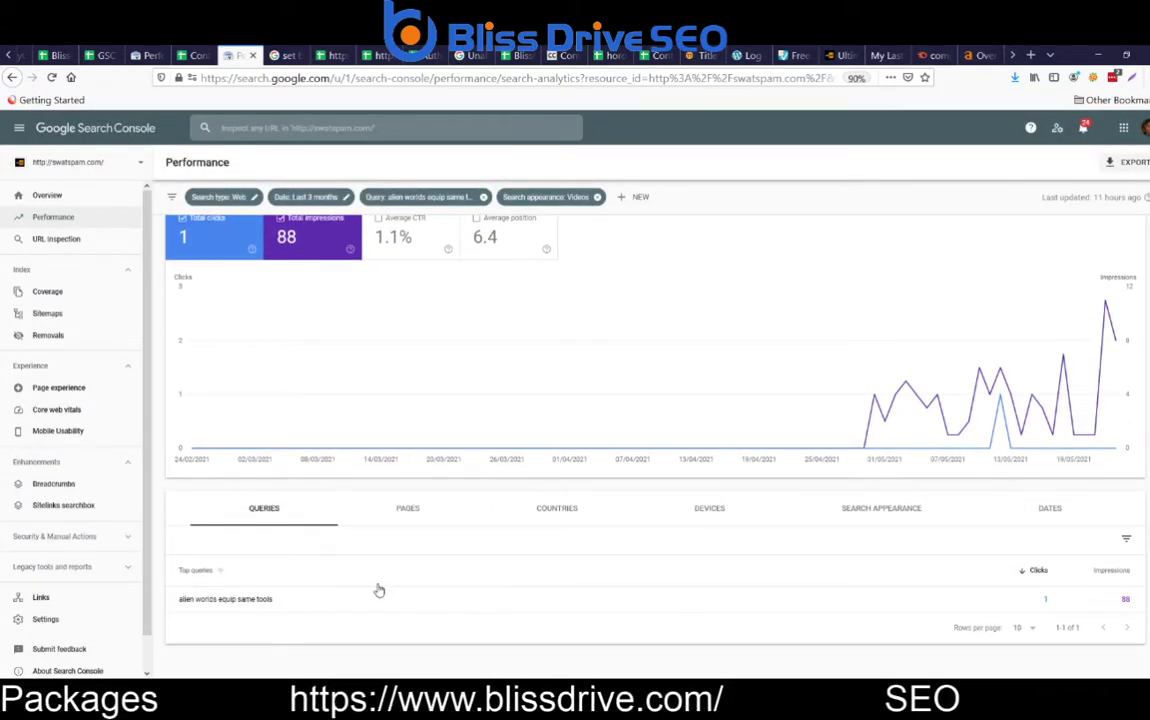
click(858, 519)
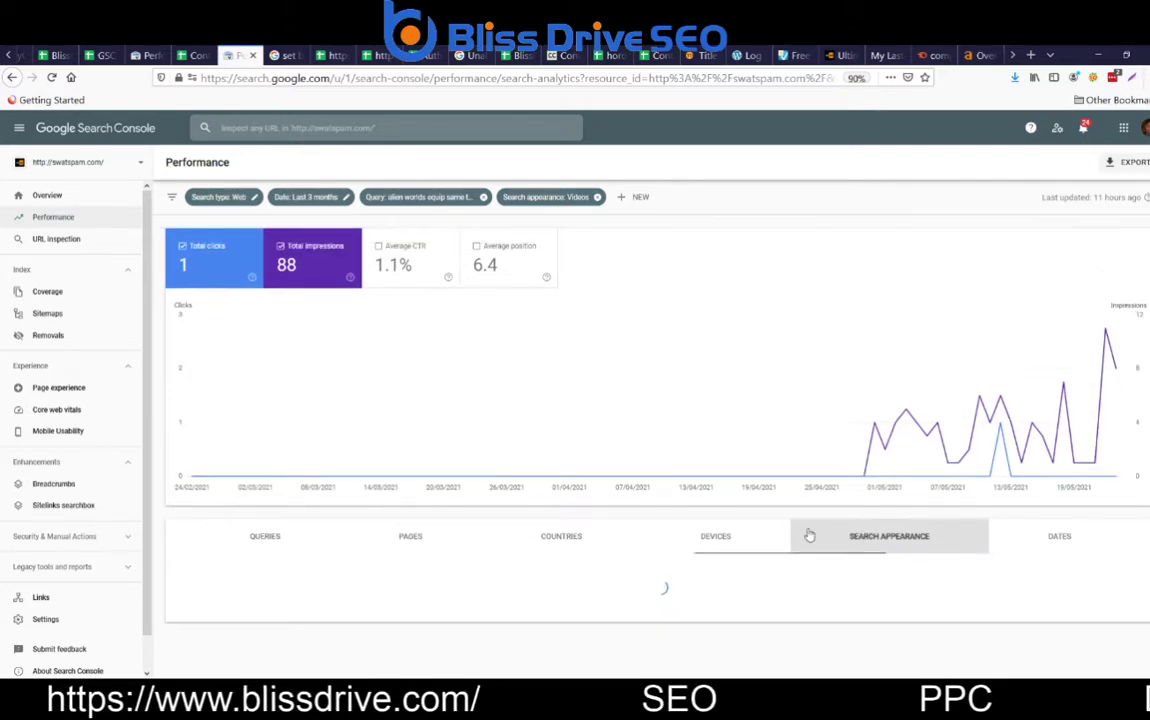
click(415, 254)
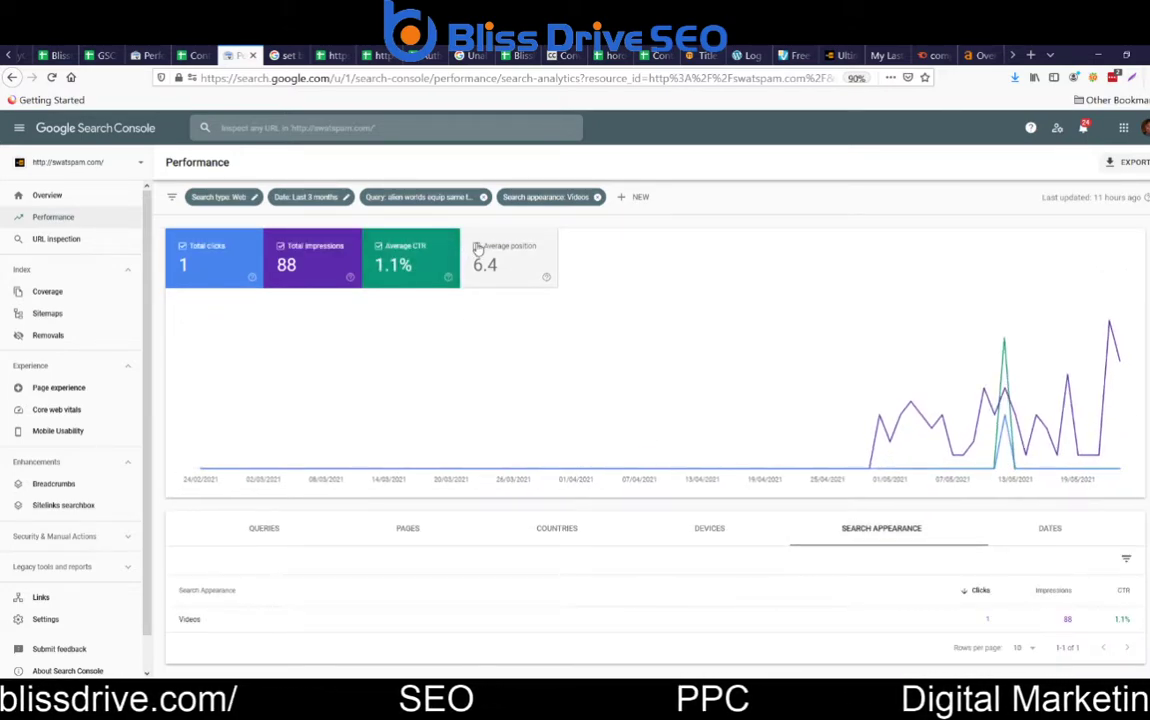
click(477, 249)
scroll(780, 430, down, 1)
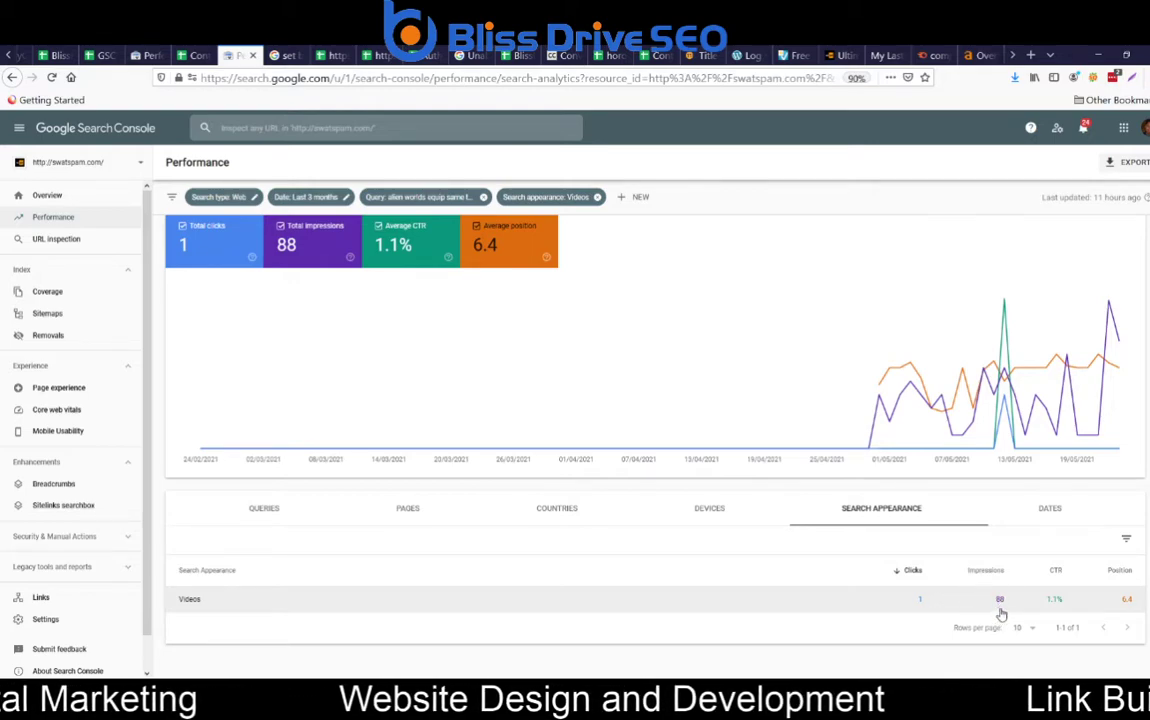
click(271, 516)
drag(300, 599, 160, 599)
key(ctrl+c)
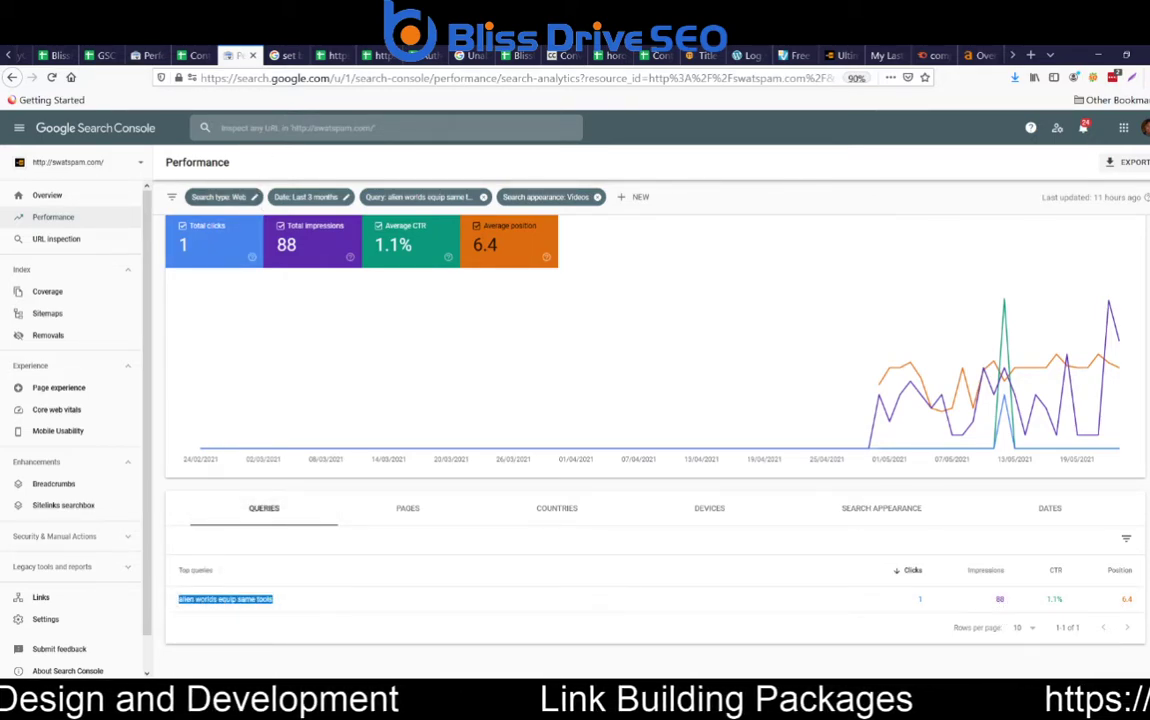
Search Google for 'alien worlds equip same tools', replacing the old query
click(285, 55)
triple_click(344, 139)
key(ctrl+v)
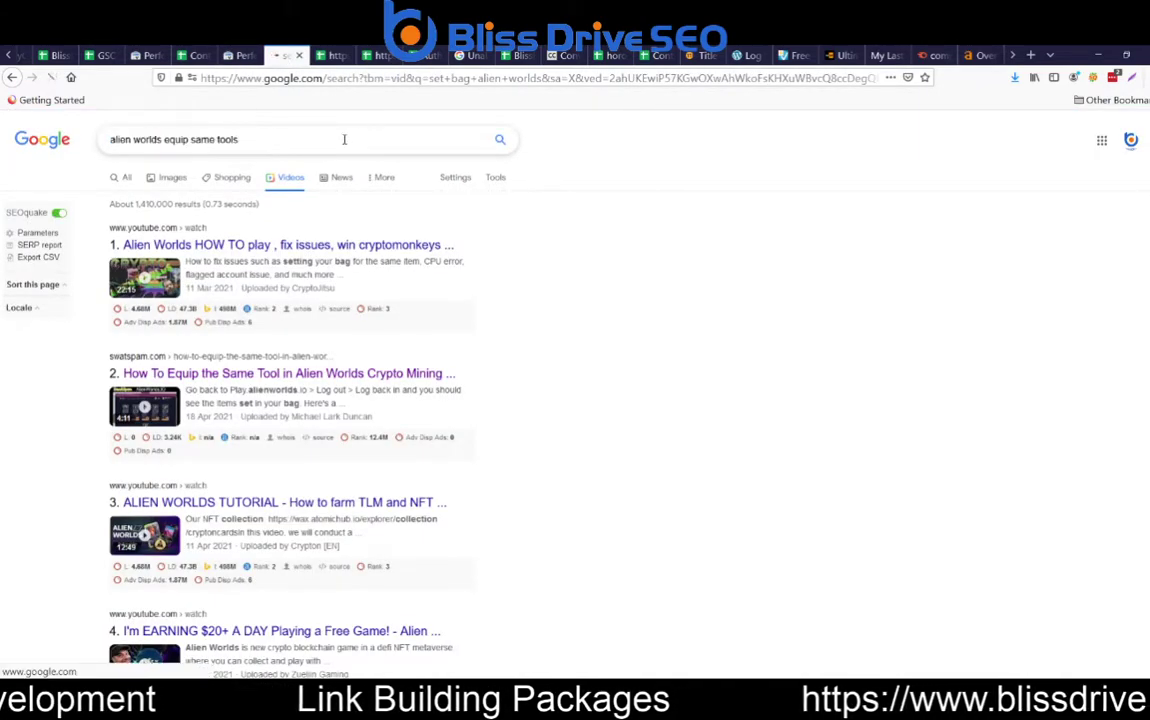
key(Return)
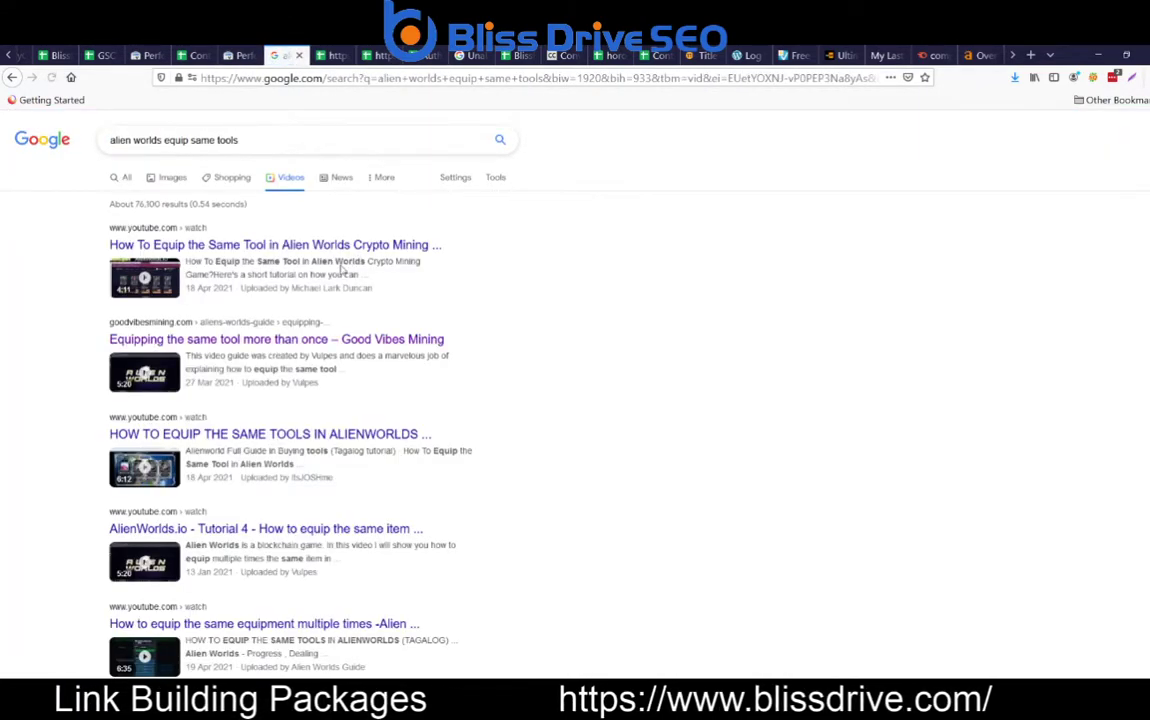
Reload google.com, search 'alien worlds equip same tools' again and review the web results
click(266, 77)
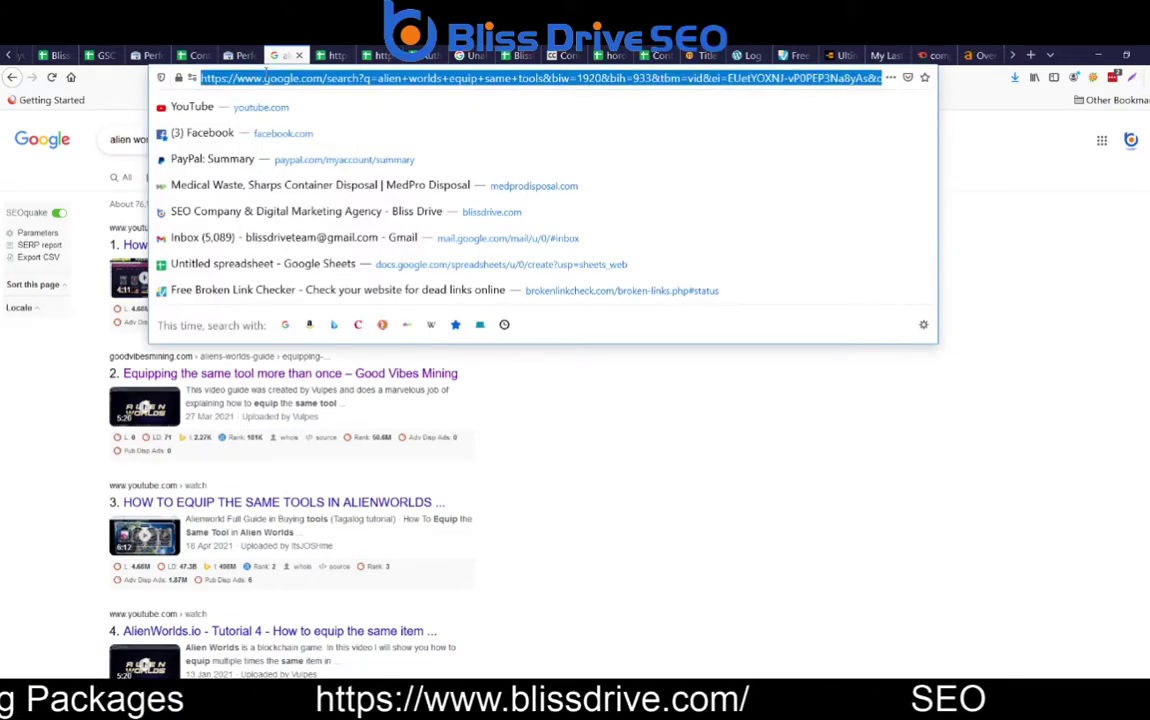
text(google.com)
key(Return)
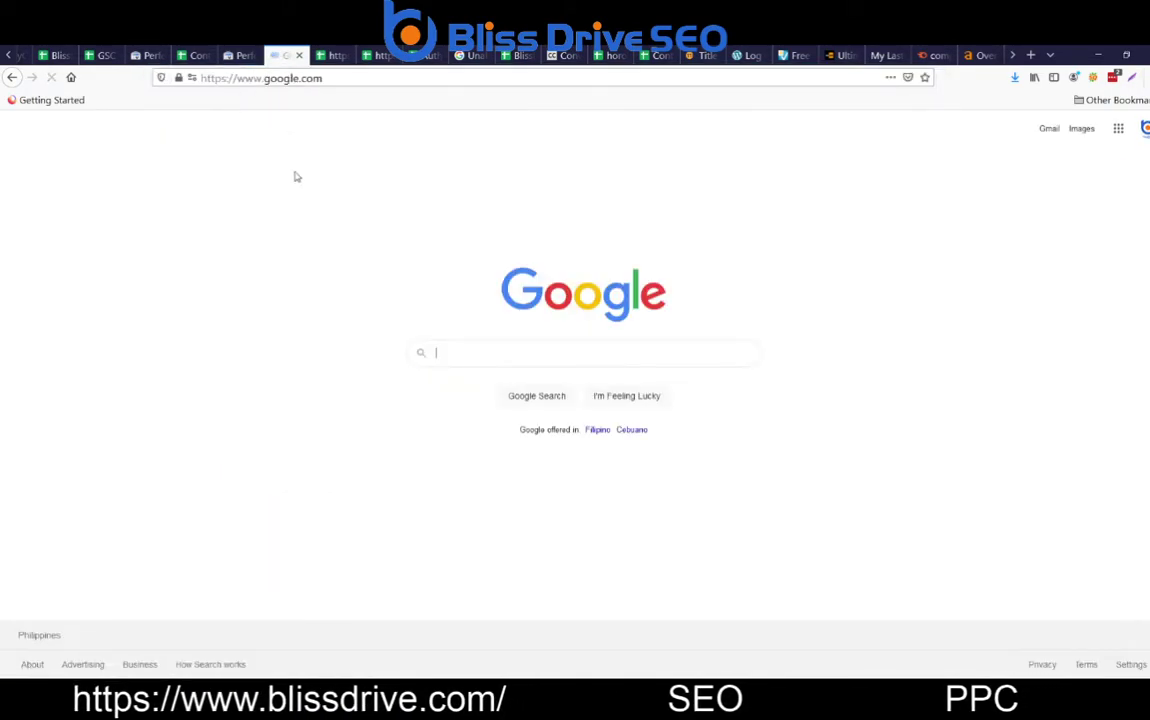
key(ctrl+v)
key(Return)
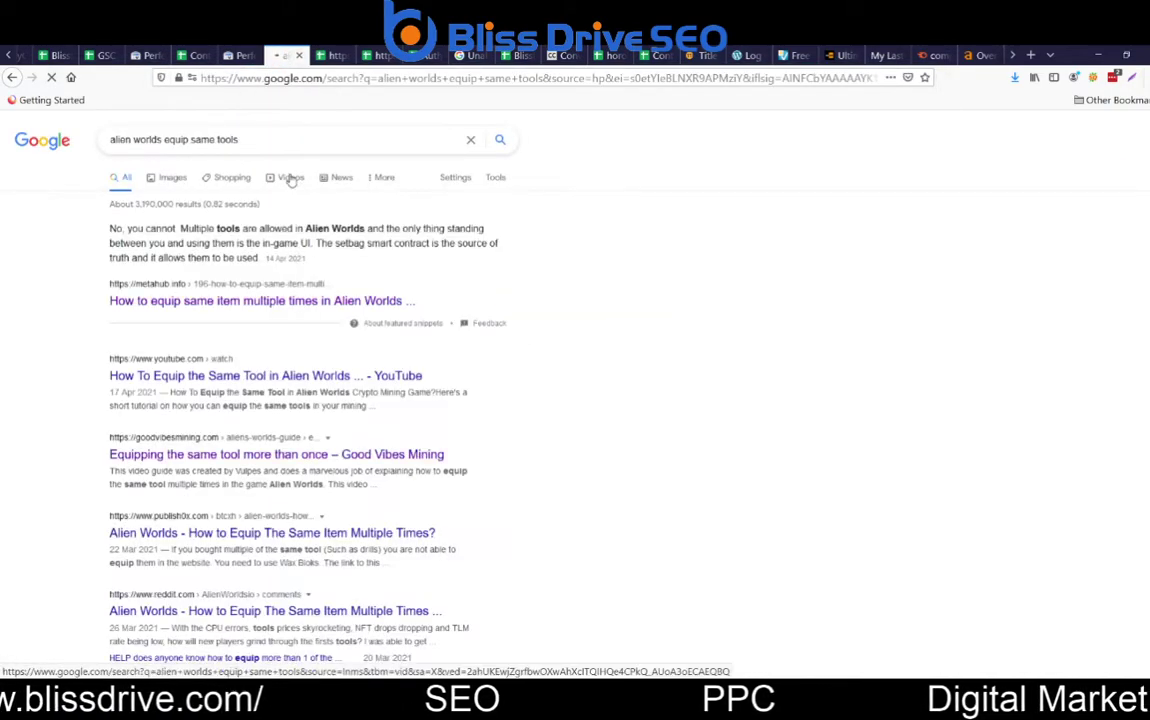
scroll(313, 287, down, 3)
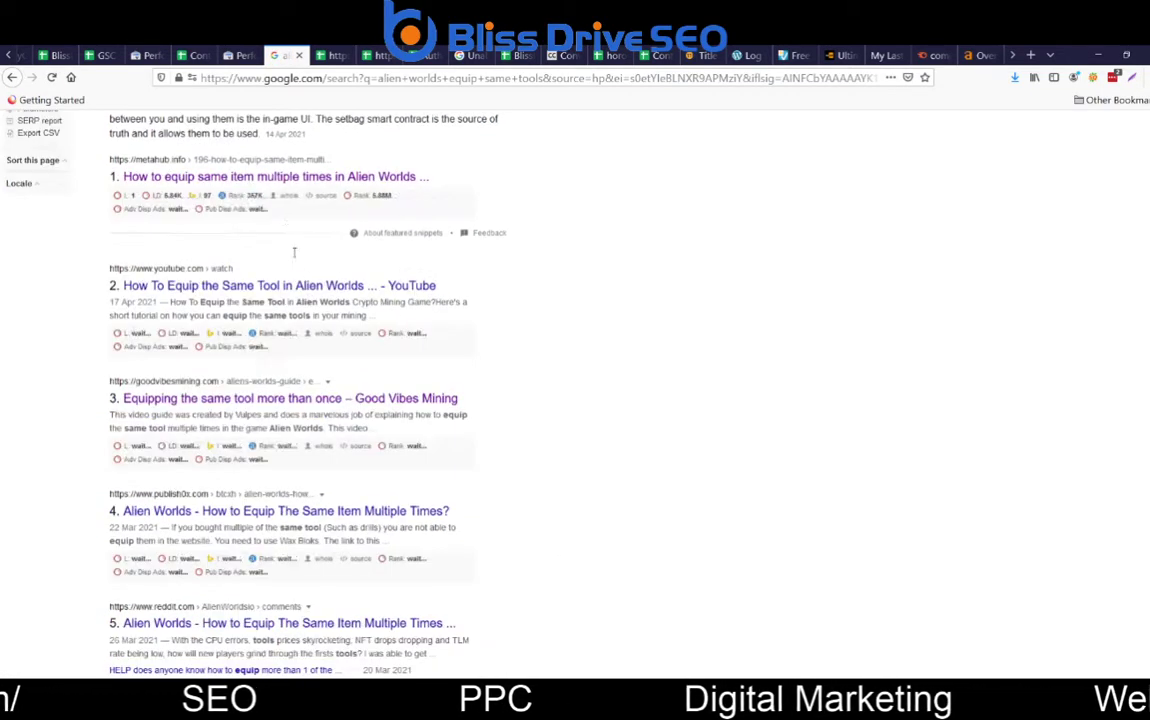
scroll(306, 298, down, 3)
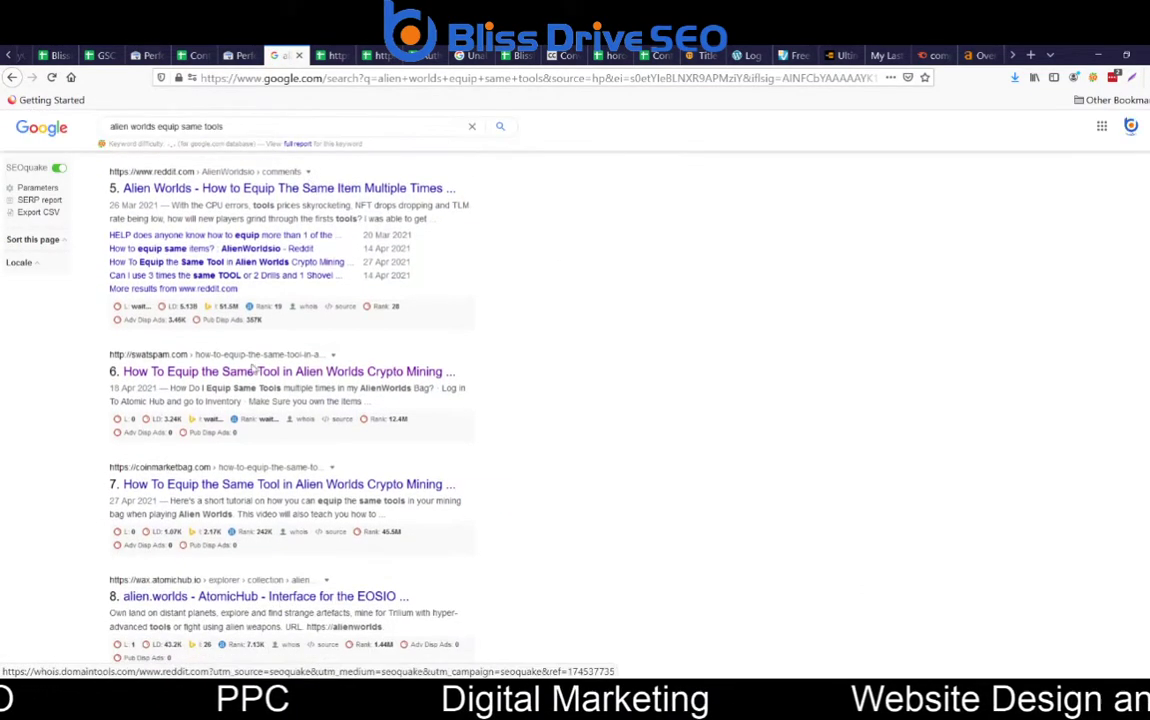
scroll(534, 411, up, 6)
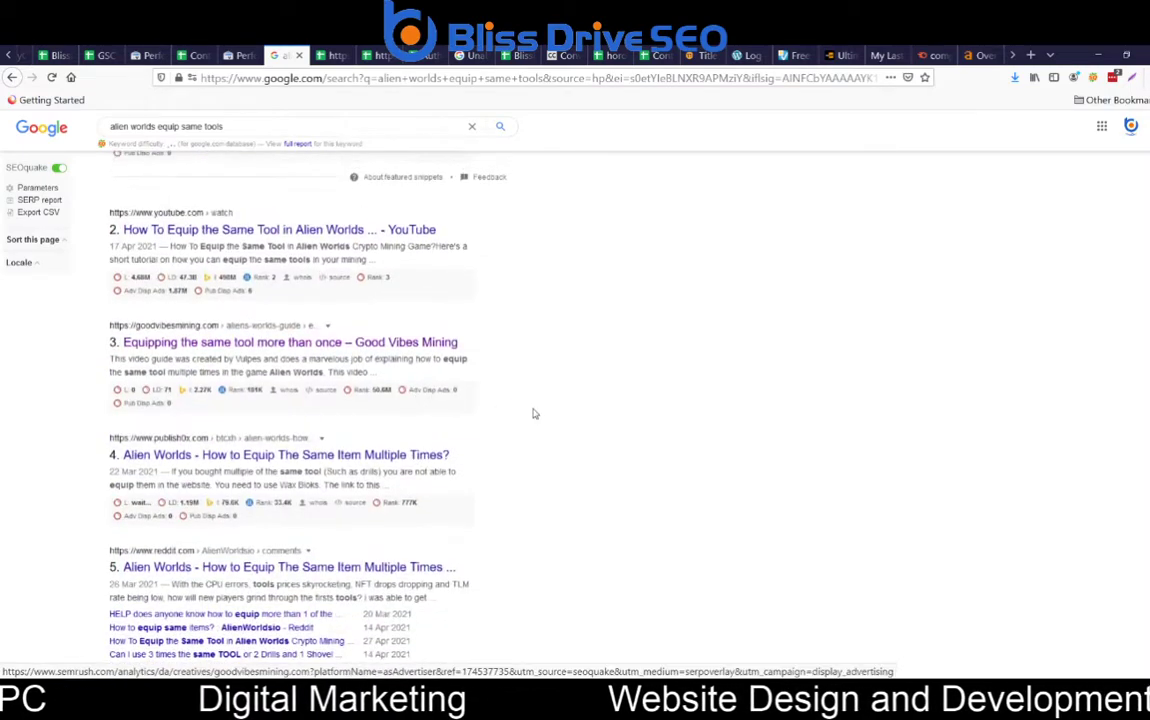
click(288, 185)
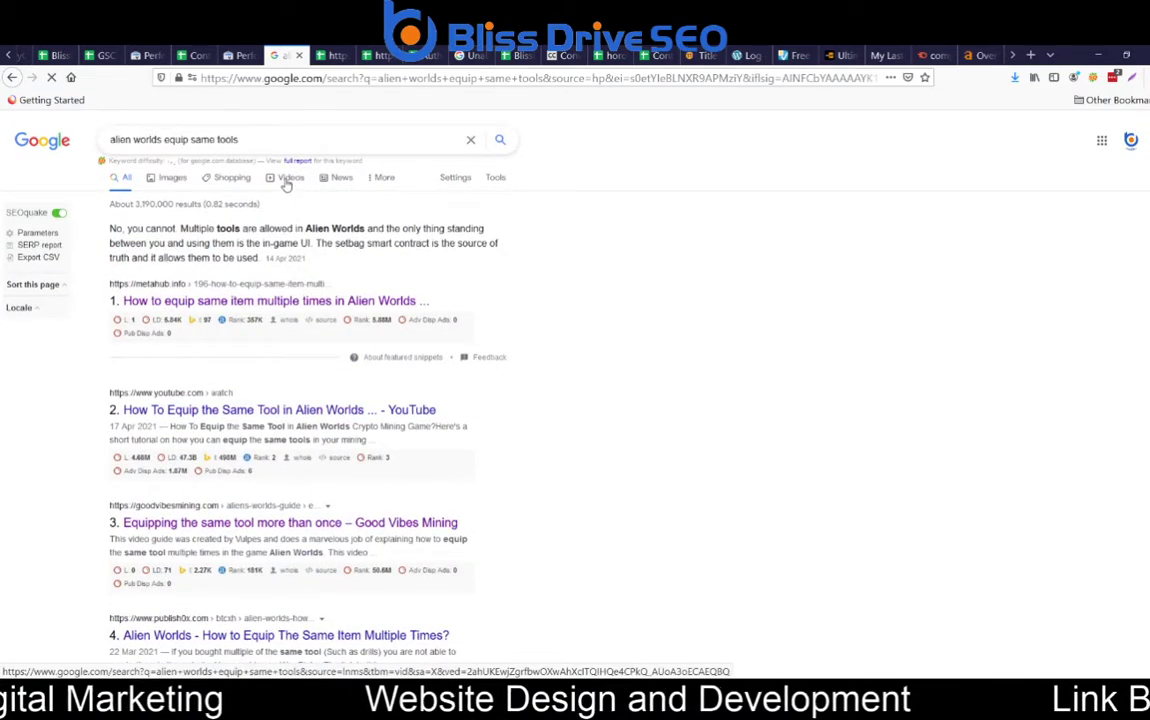
Browse the video results, where swatspam.com ranks sixth, then close the YouTube tab
click(288, 181)
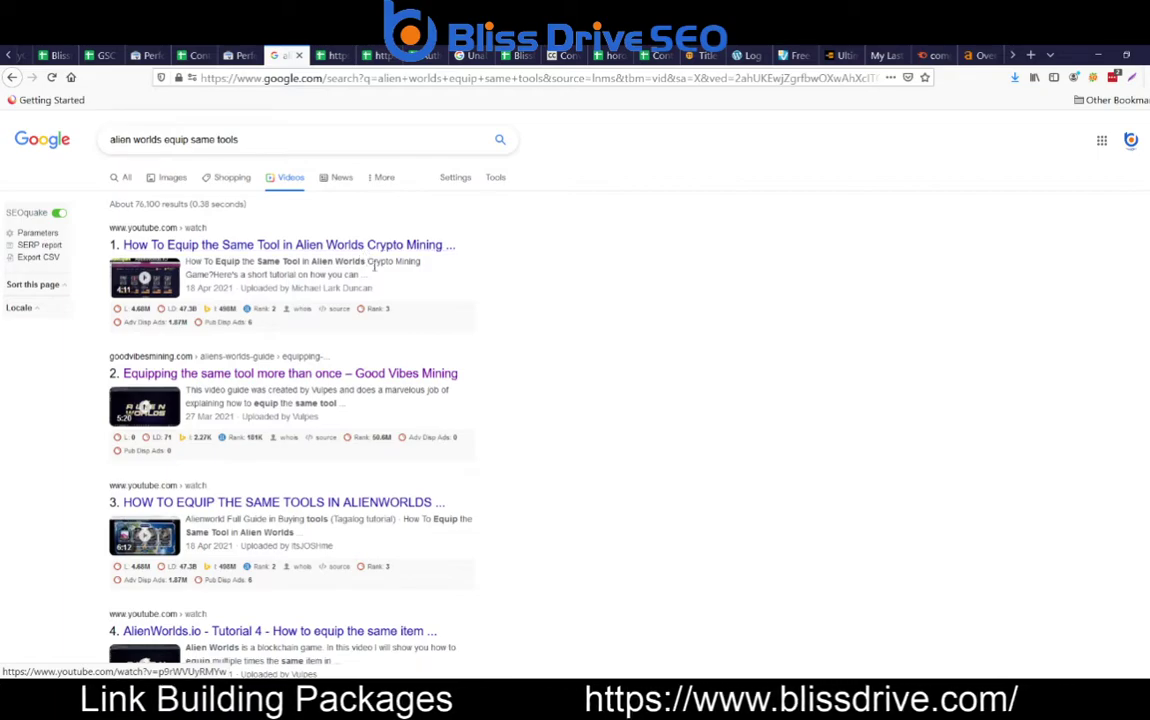
scroll(491, 326, down, 2)
scroll(481, 313, down, 2)
scroll(483, 314, down, 2)
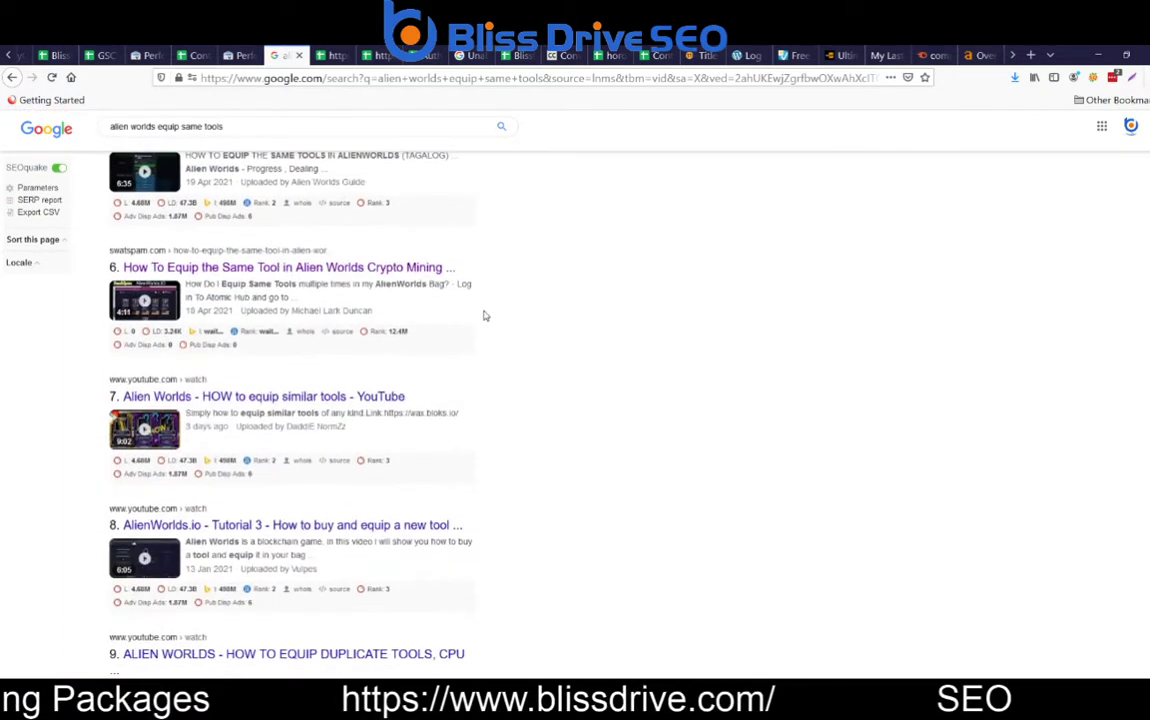
scroll(490, 283, up, 6)
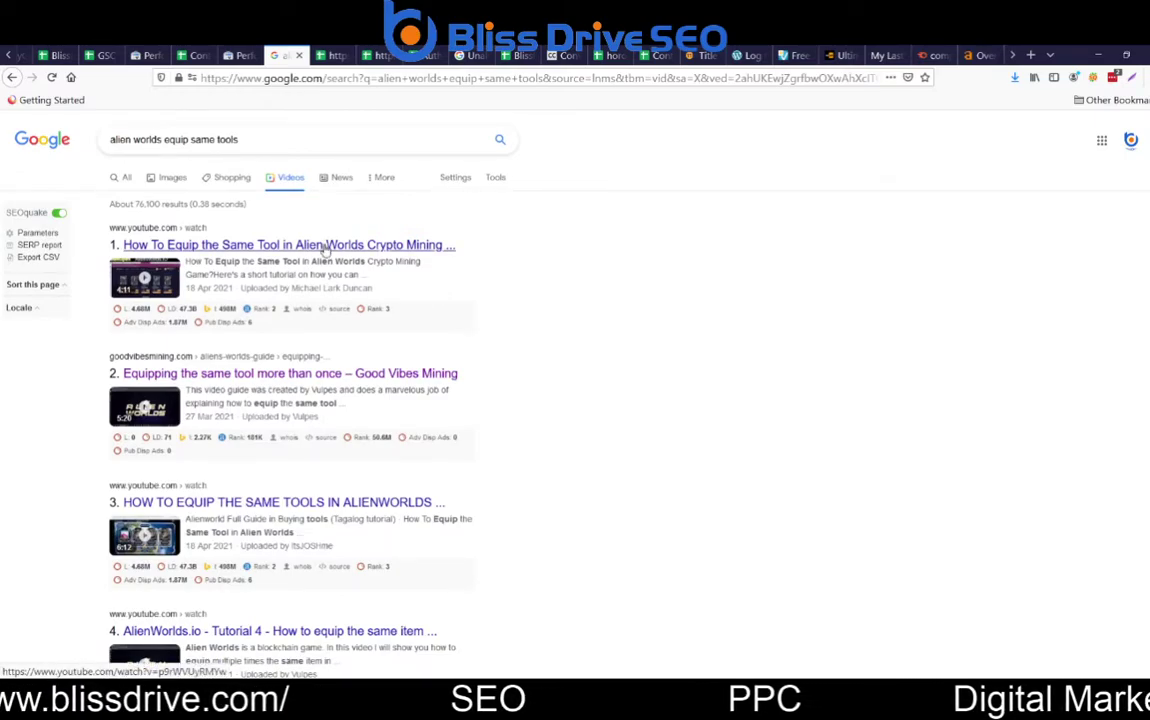
scroll(455, 354, down, 3)
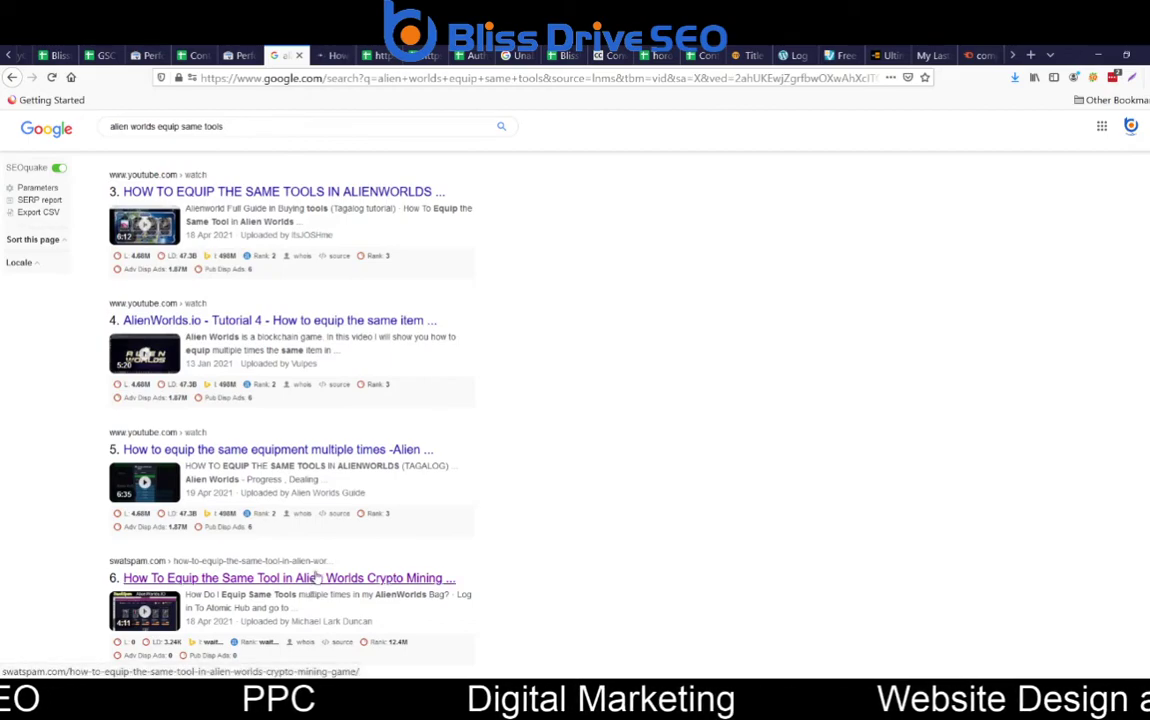
click(333, 56)
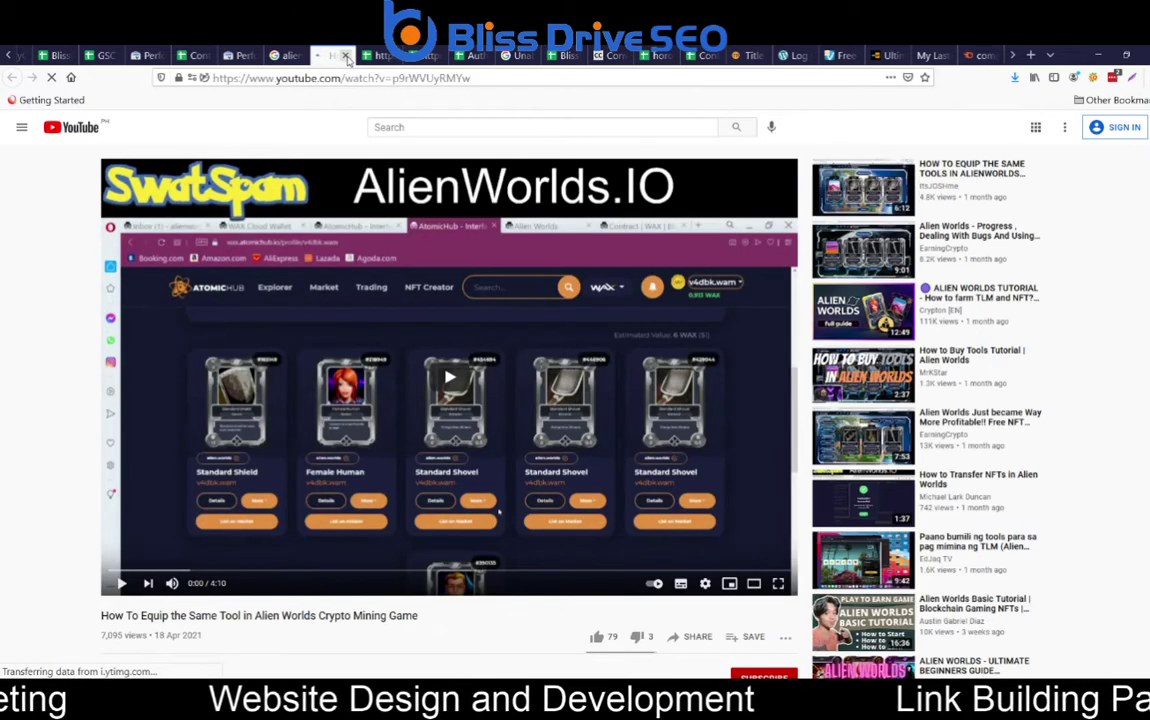
click(346, 57)
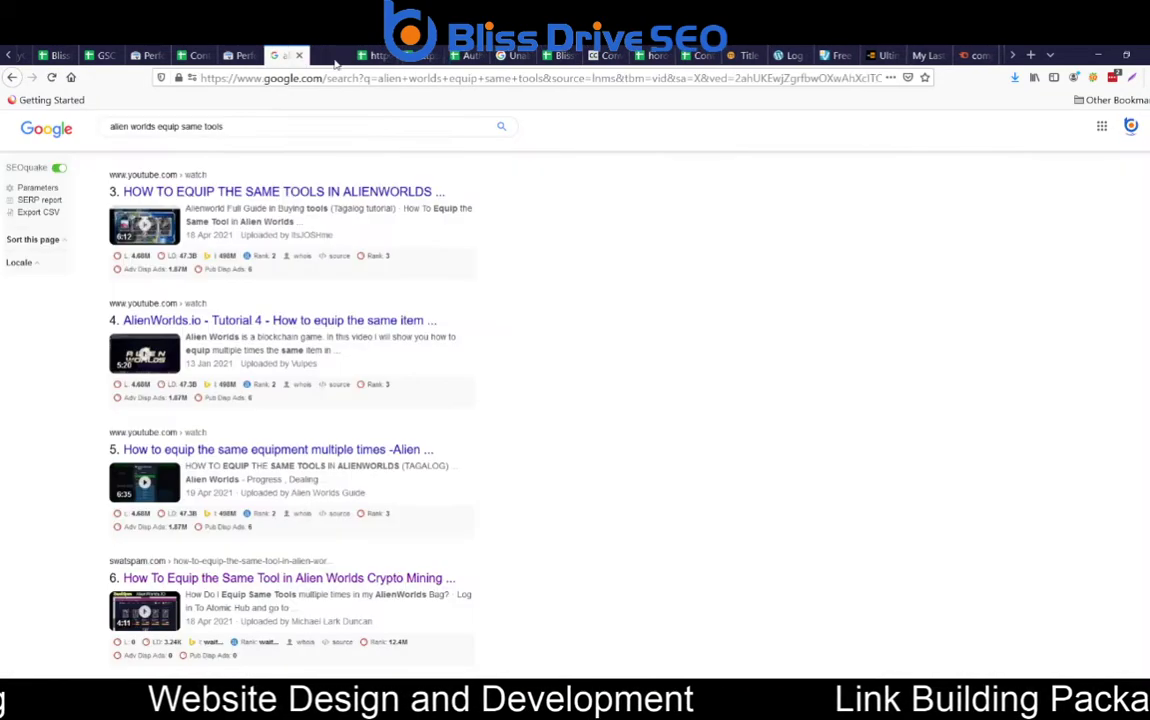
Close the Google results tab to return to the 'Crawled not Indexed-2021-05-08' spreadsheet
click(298, 57)
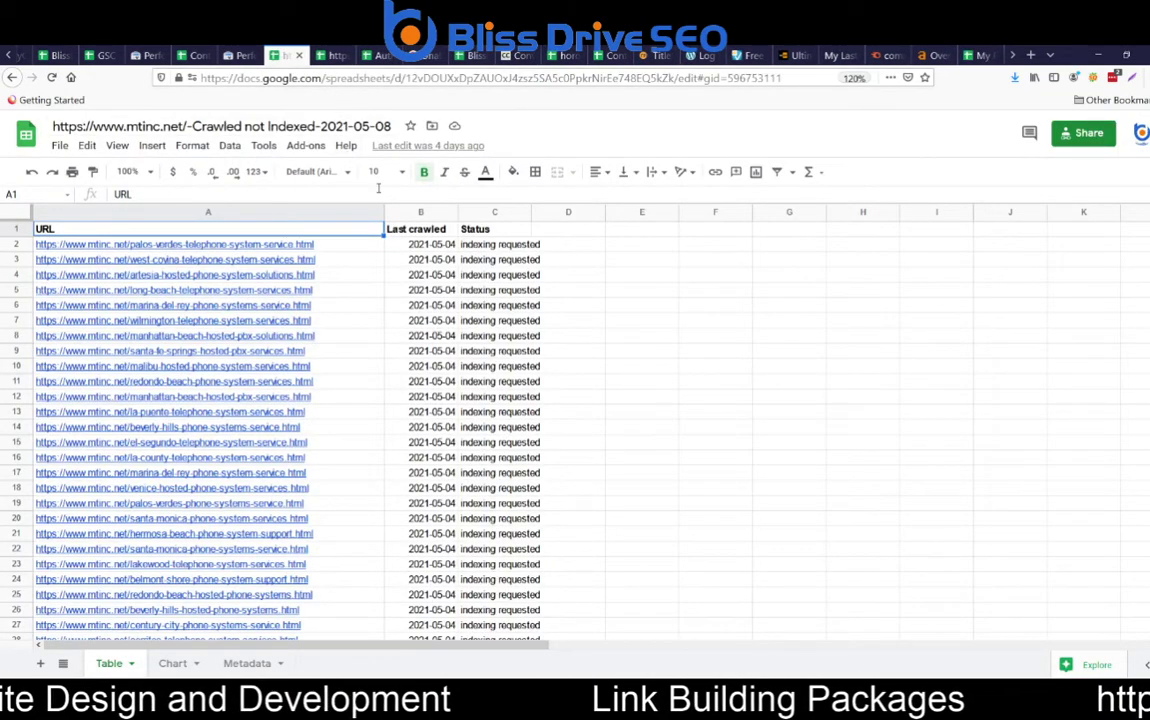